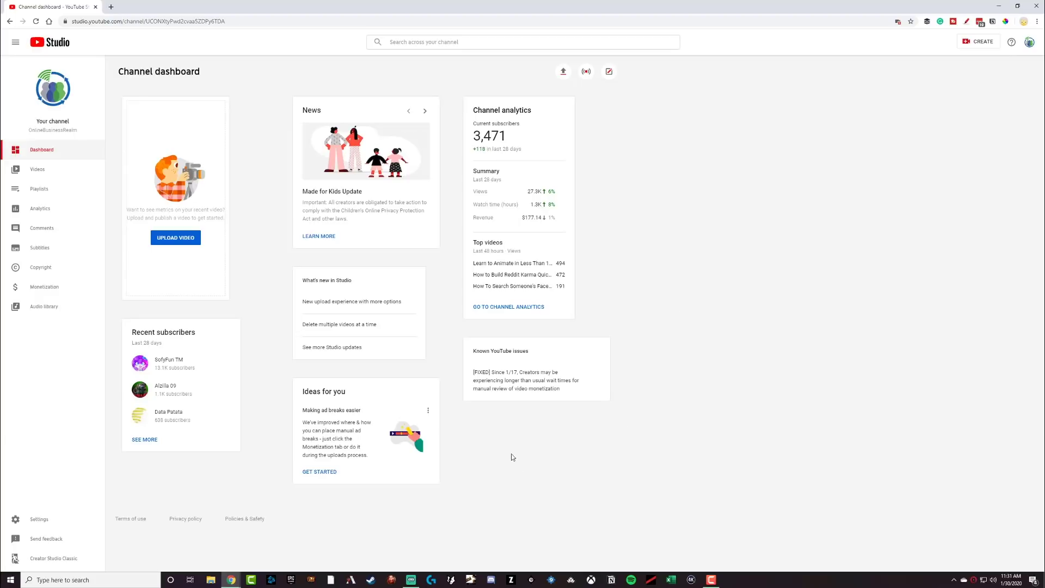
Switch to Streamlabs OBS to show the Half Screen Desktop scene with the podcast slideshow
click(411, 579)
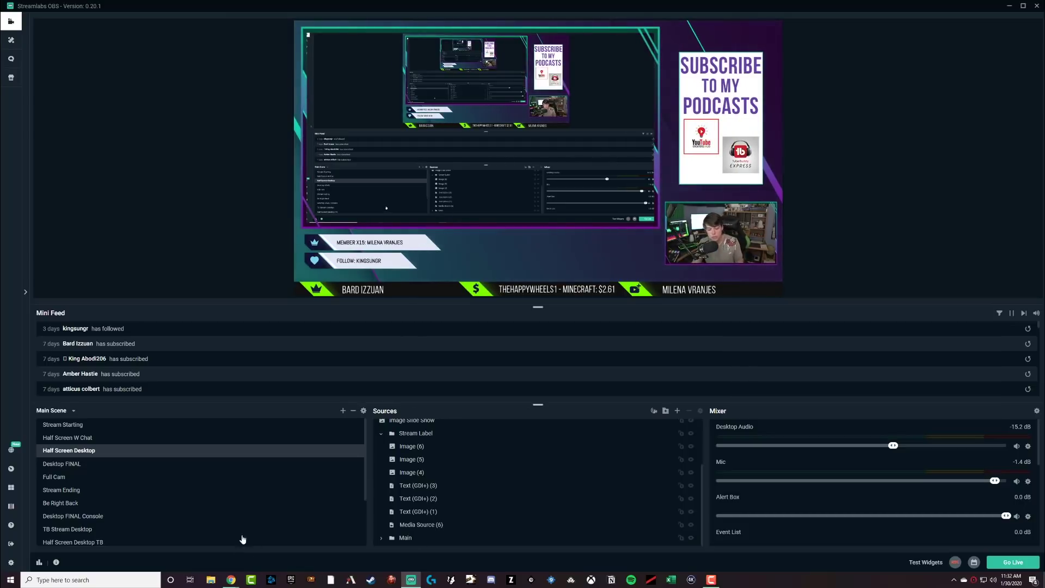
Return to the YouTube Studio dashboard and choose CREATE > Go live
mouse_move(233, 580)
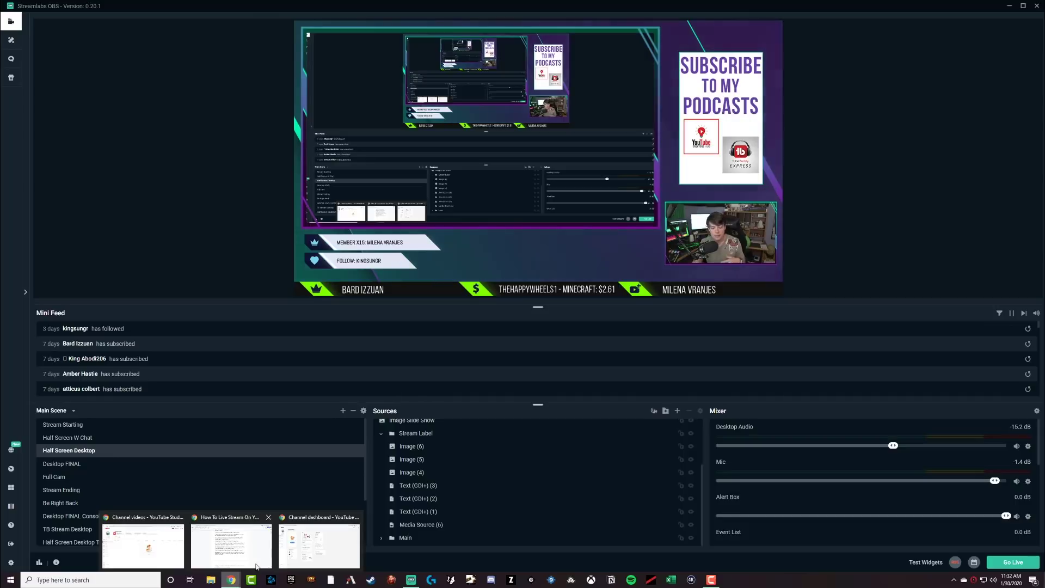
click(311, 540)
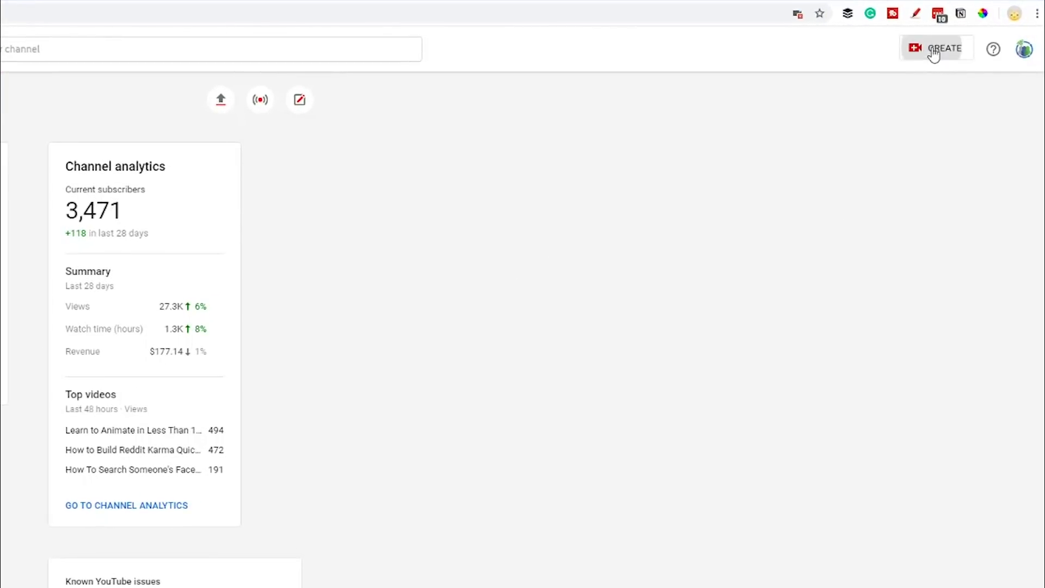
click(932, 50)
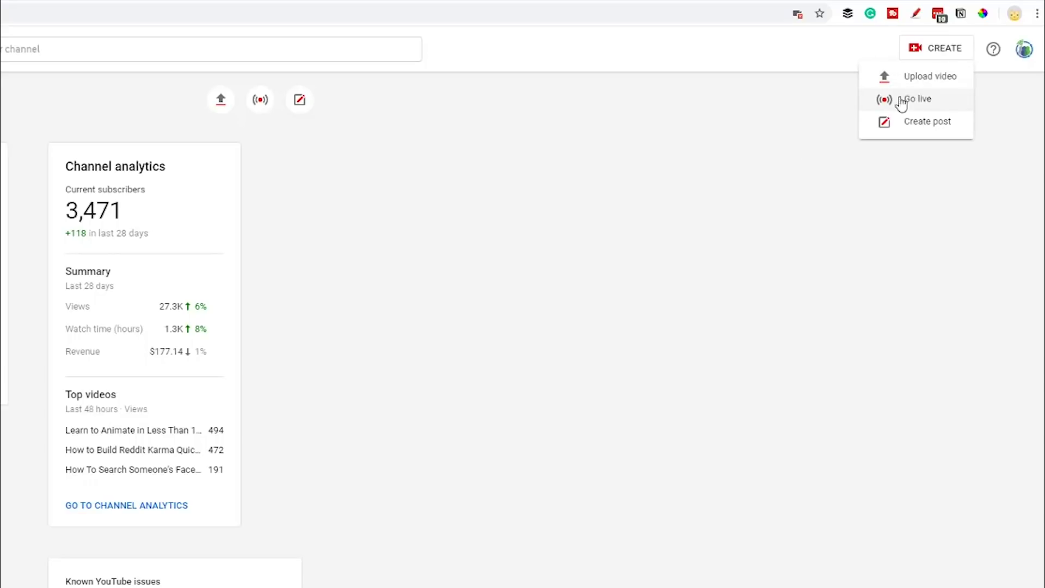
click(466, 203)
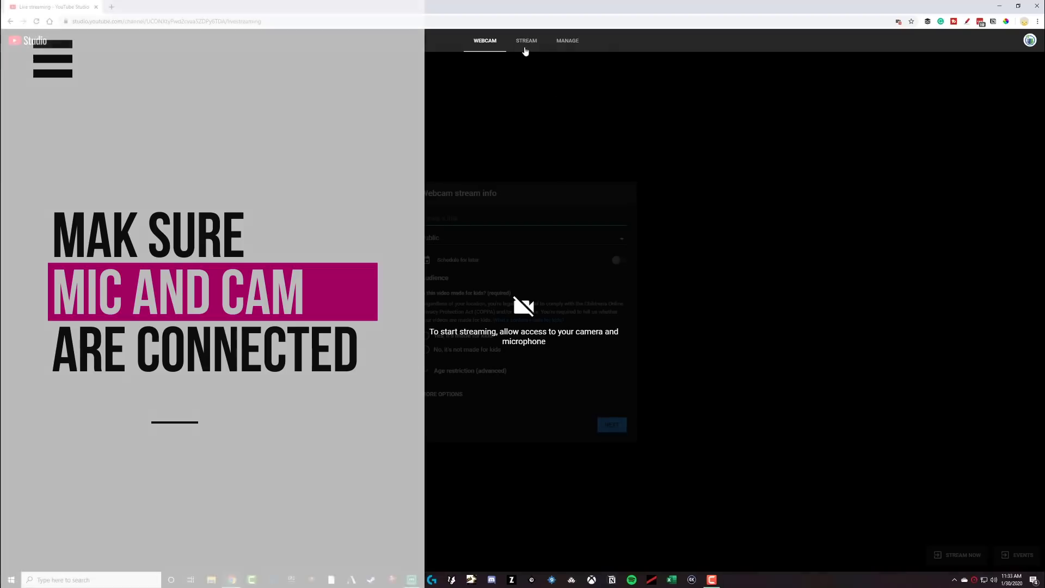
Choose streaming from encoder software, leave scheduling off, and title it 'Tutorial Stream'
click(526, 44)
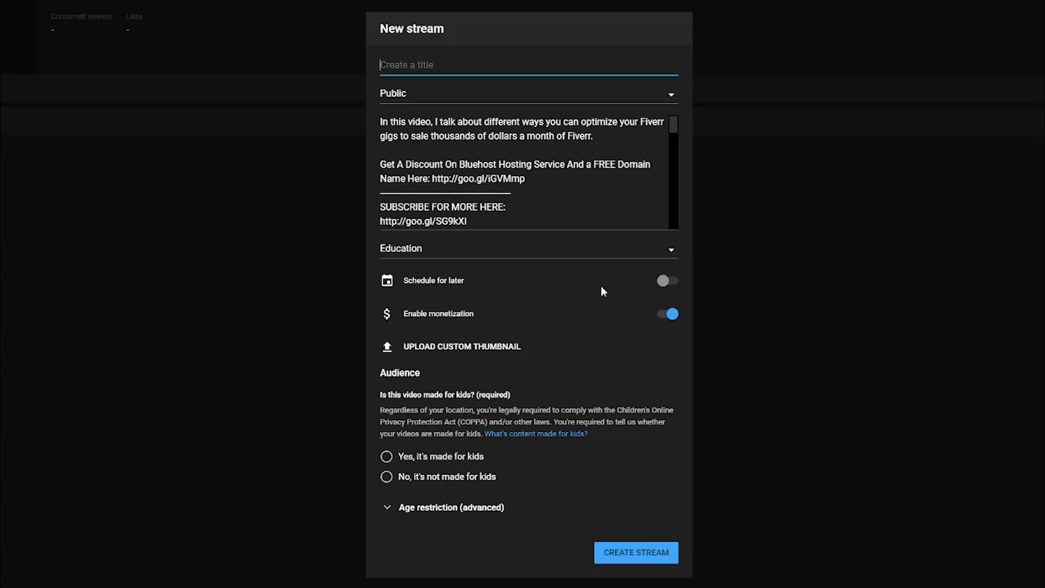
click(665, 282)
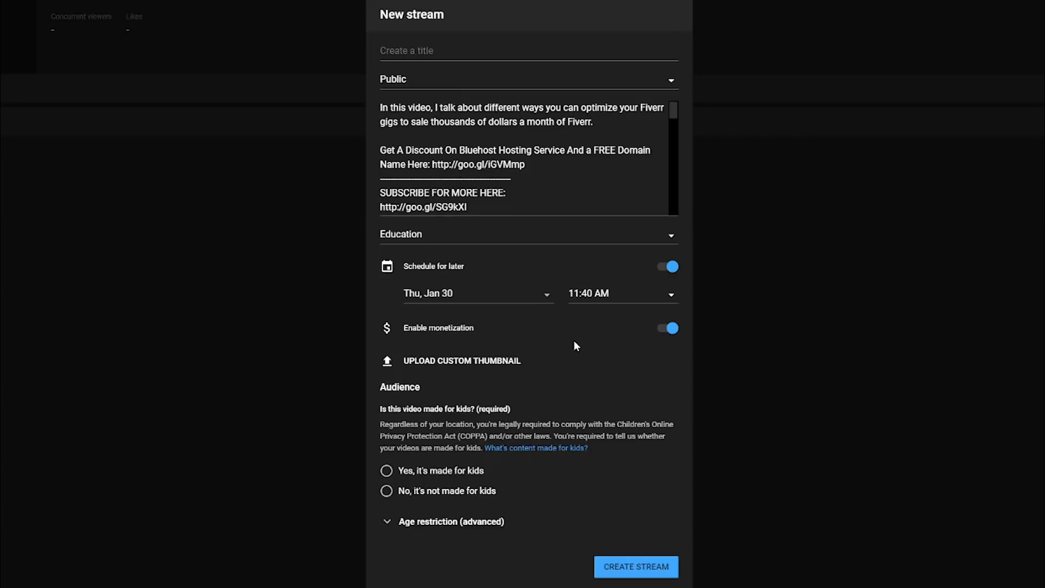
key(space)
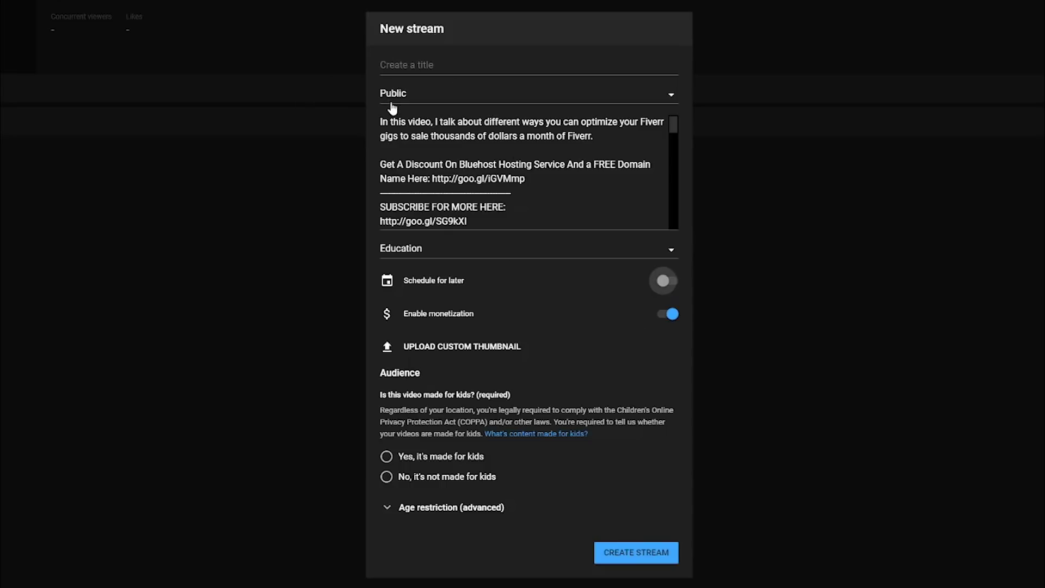
click(394, 70)
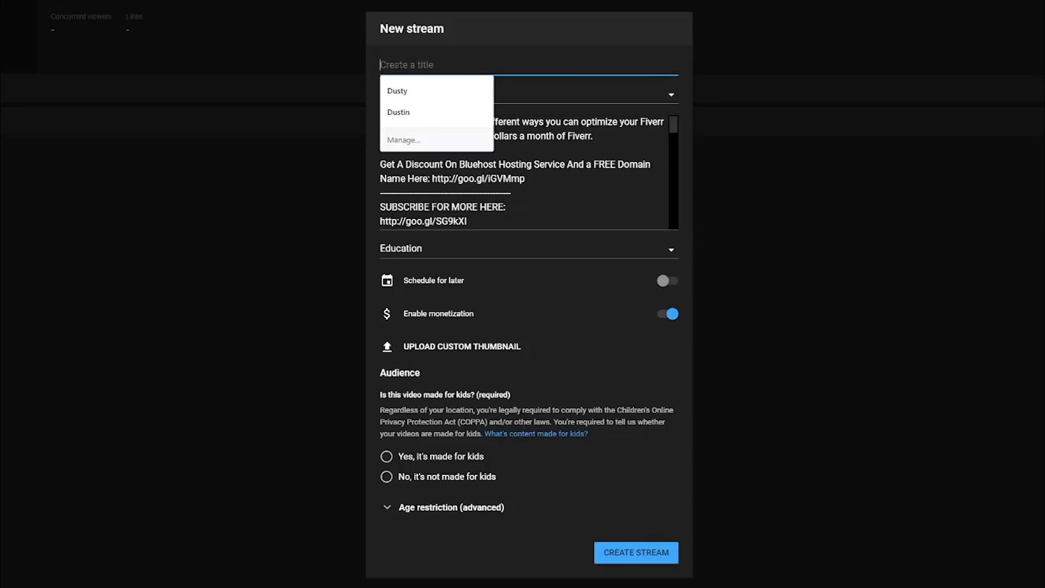
text(T)
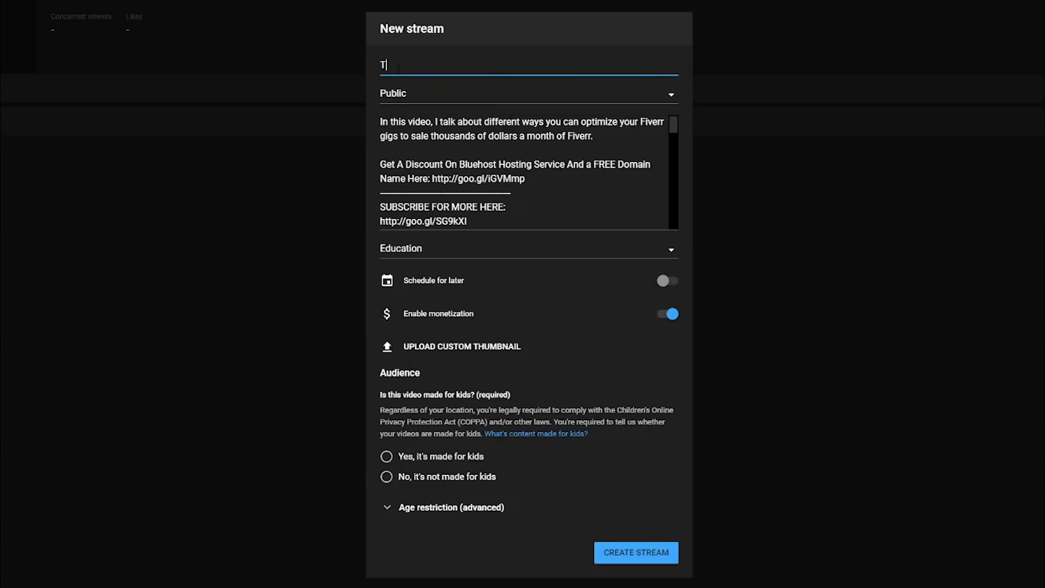
text(utorial  Stream)
Keep the stream's visibility set to Public
click(401, 94)
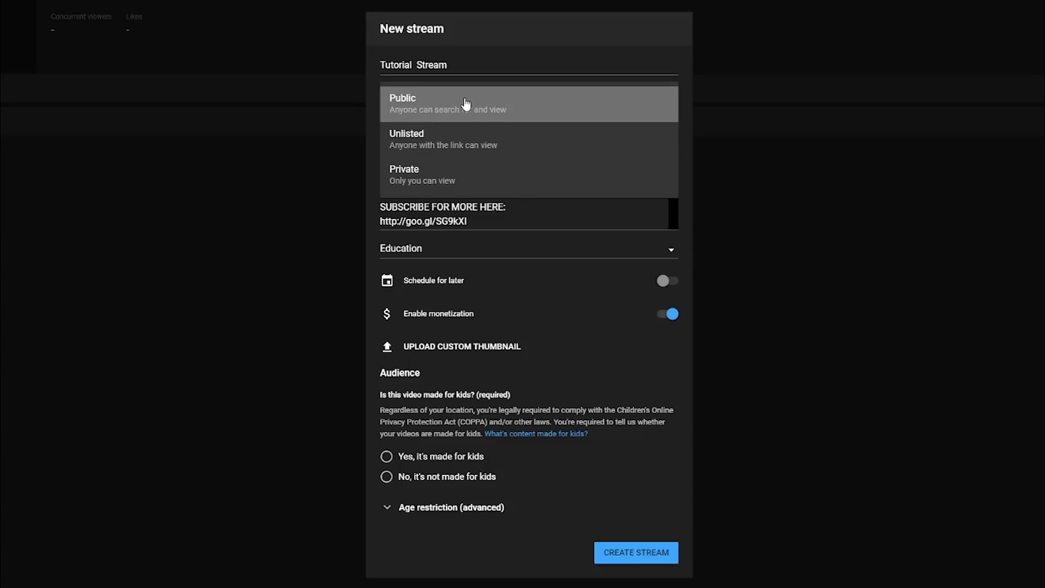
click(514, 33)
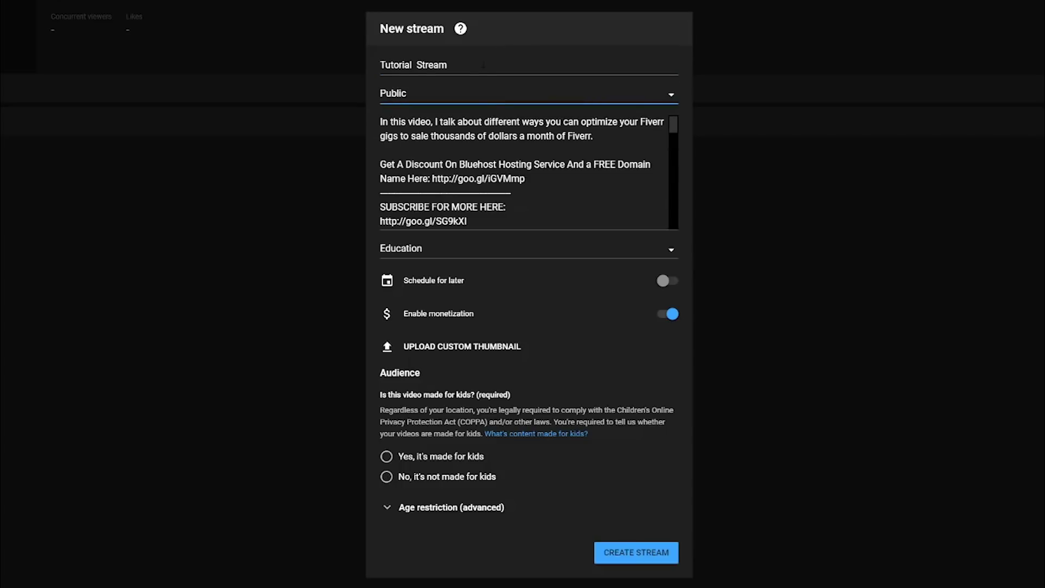
click(425, 97)
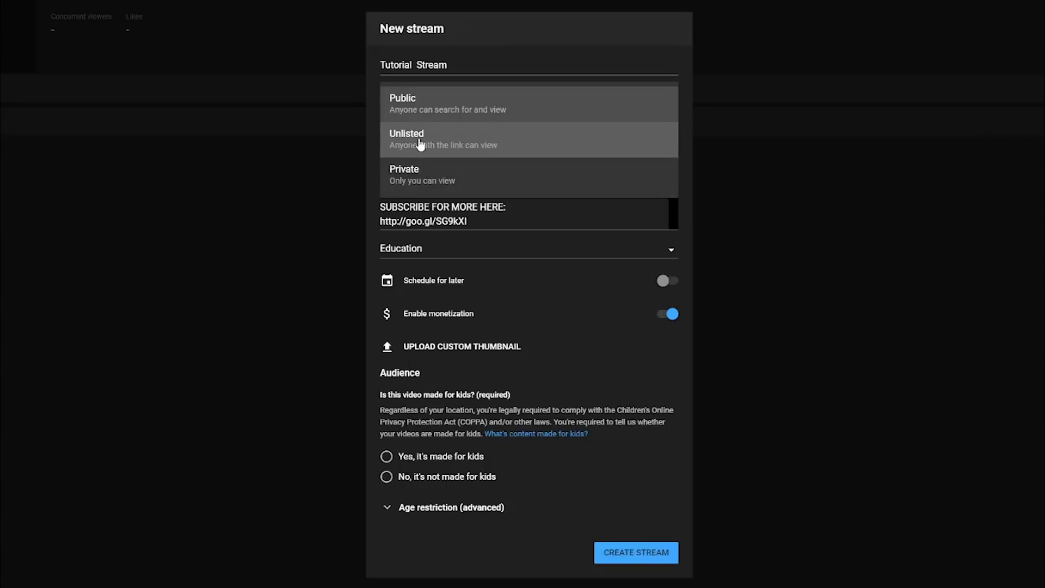
click(520, 37)
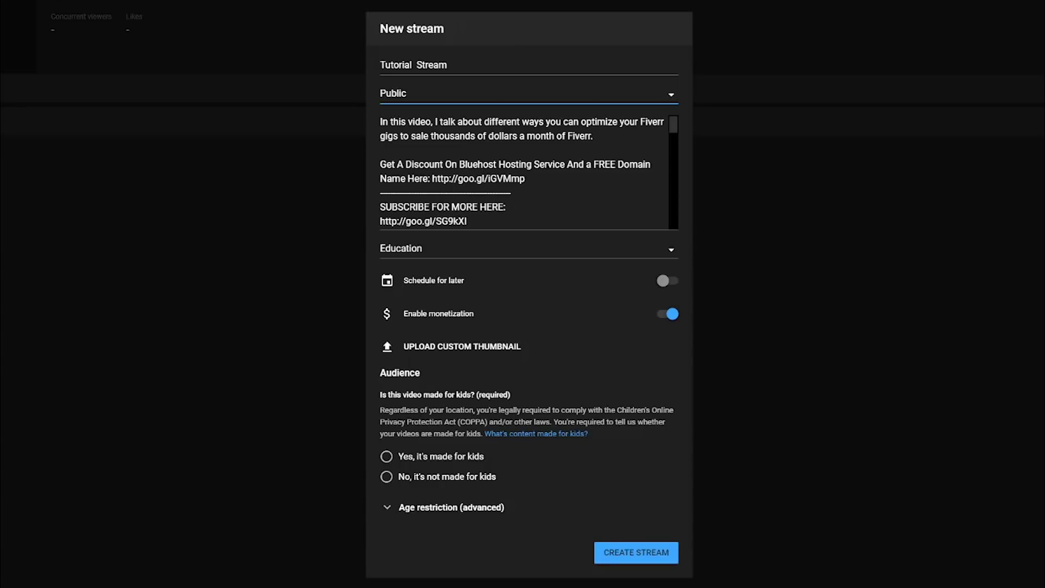
scroll(571, 182, down, 5)
scroll(571, 181, up, 5)
Set the category to Education and mark the stream as not made for kids
click(486, 252)
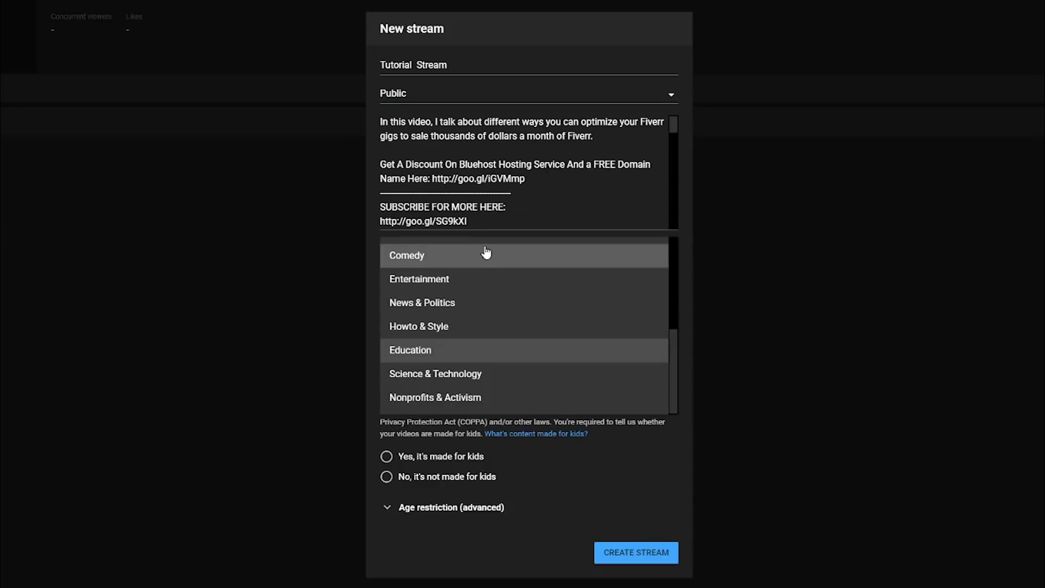
click(419, 257)
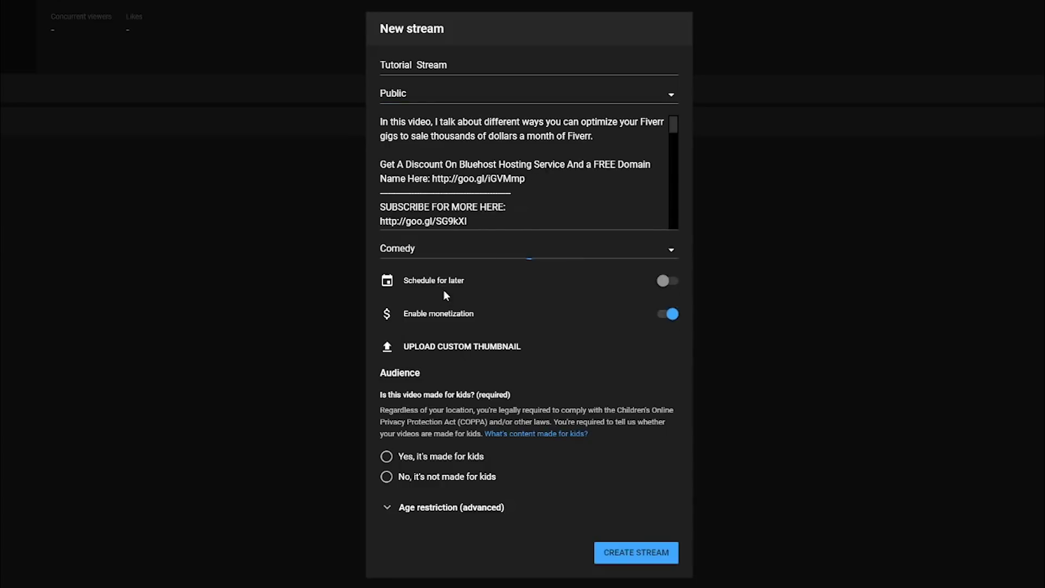
key(e)
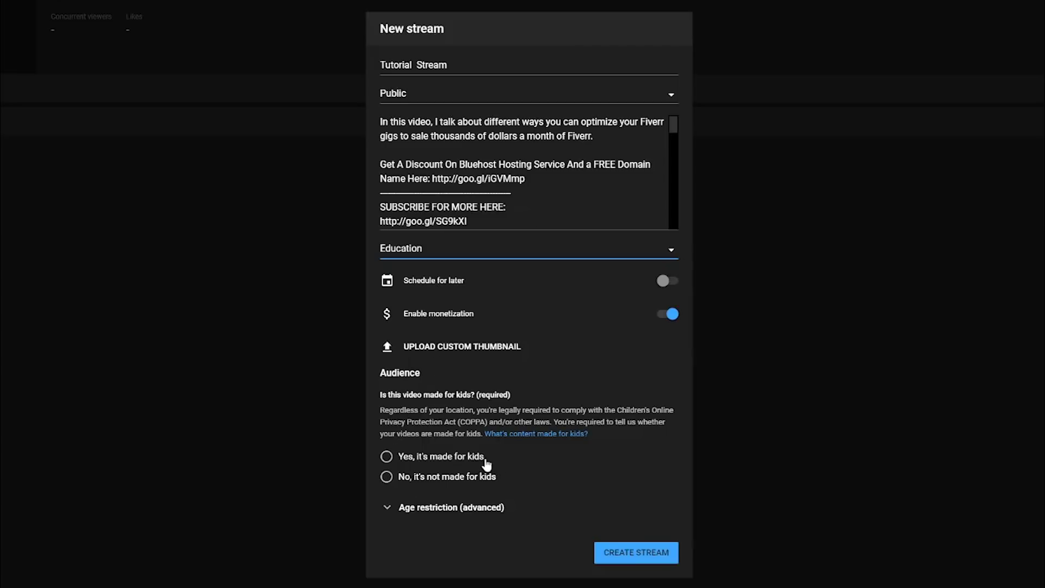
click(385, 478)
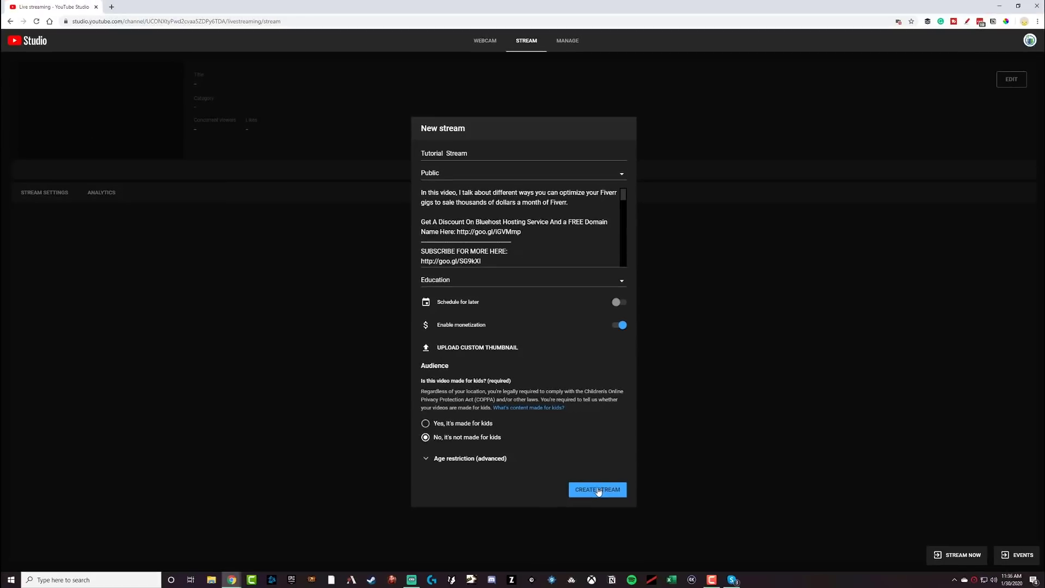
Create the Tutorial Stream and copy its stream key to the clipboard
click(610, 509)
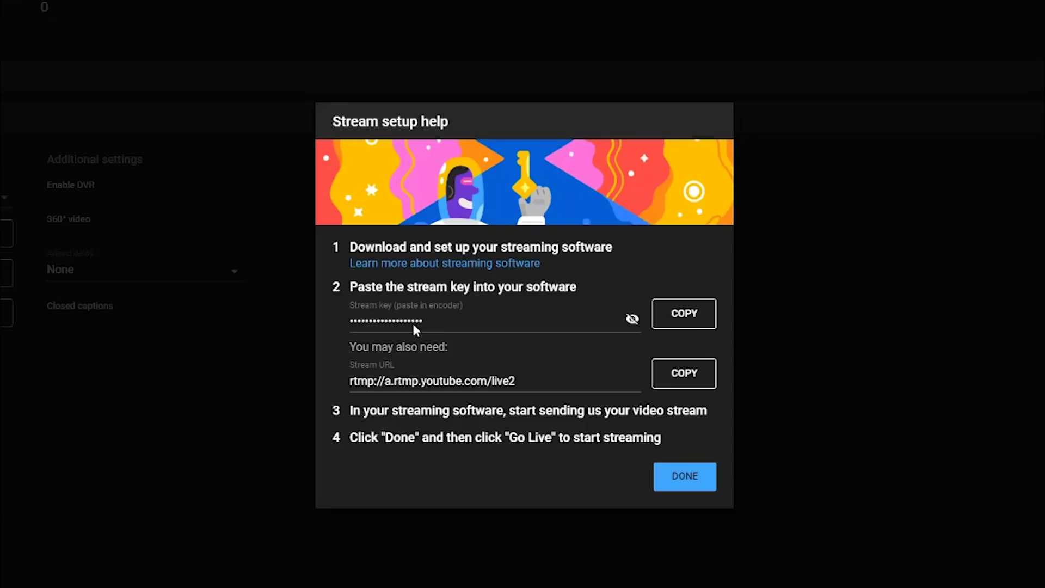
mouse_move(414, 322)
mouse_down()
mouse_move(321, 326)
mouse_move(412, 316)
mouse_up()
click(446, 328)
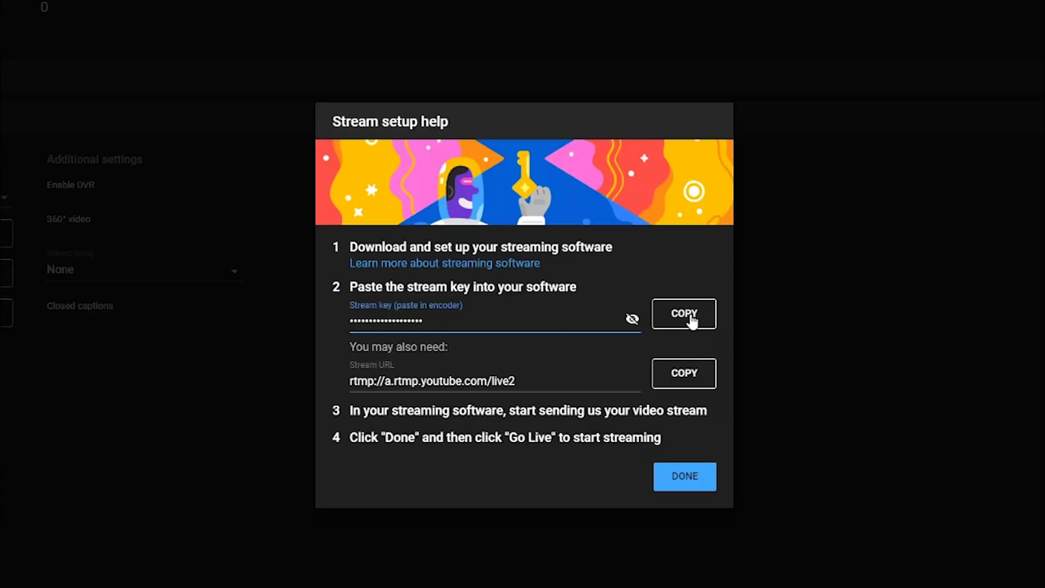
click(690, 319)
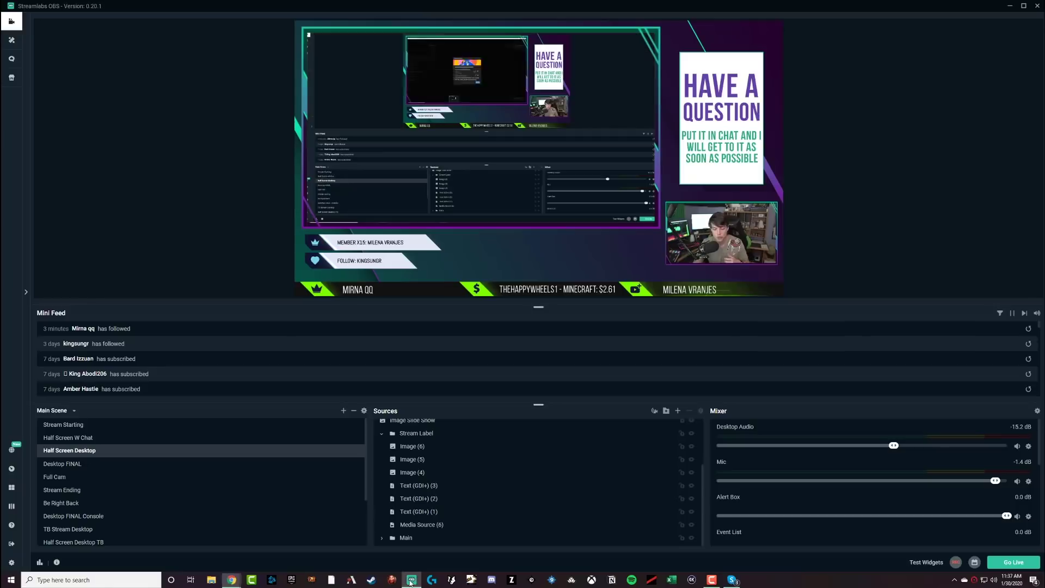
Set Streamlabs OBS's stream service to YouTube / YouTube Gaming, paste the stream key, and save
click(412, 580)
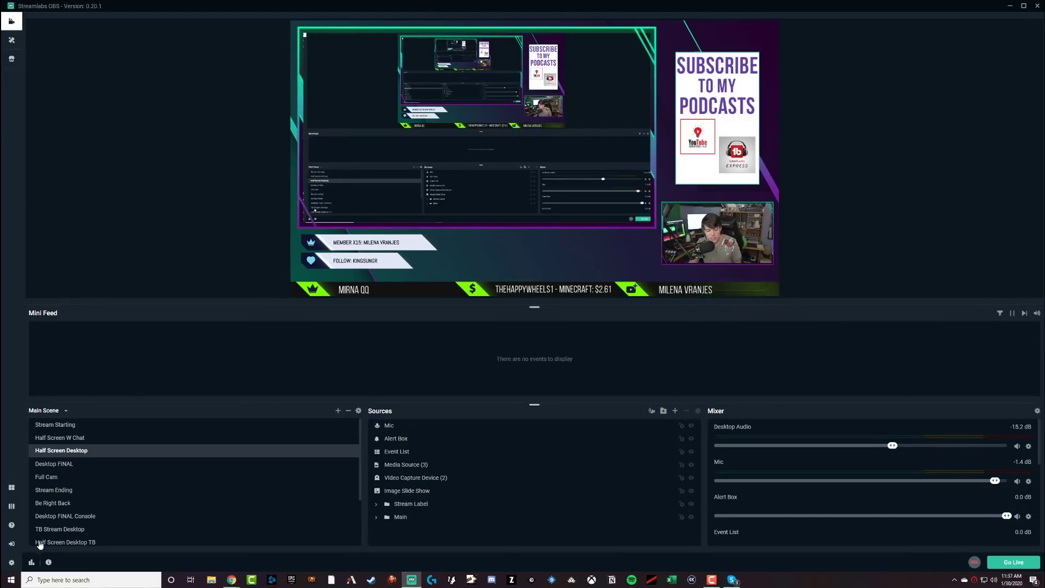
click(11, 562)
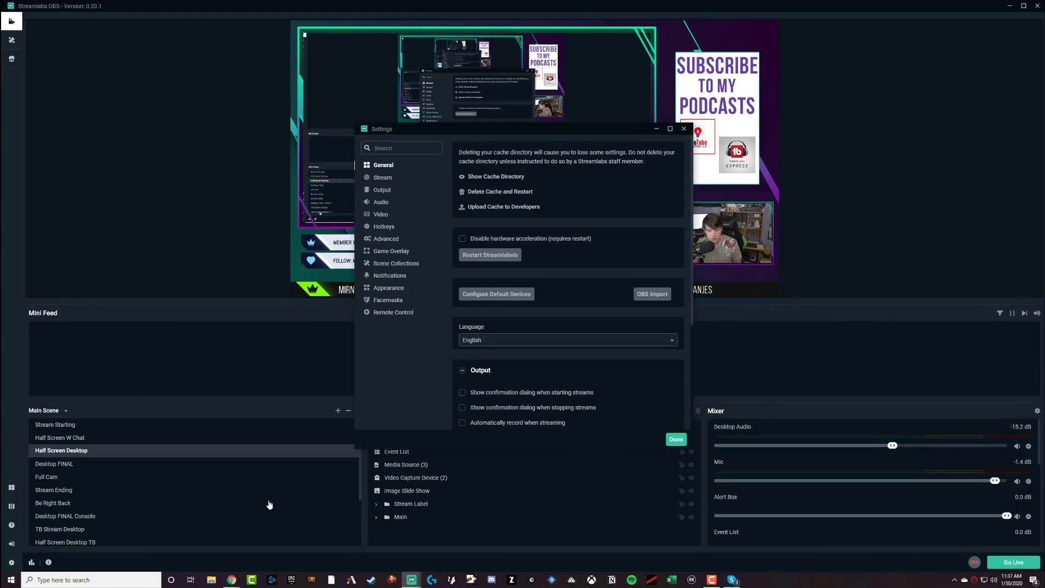
click(382, 177)
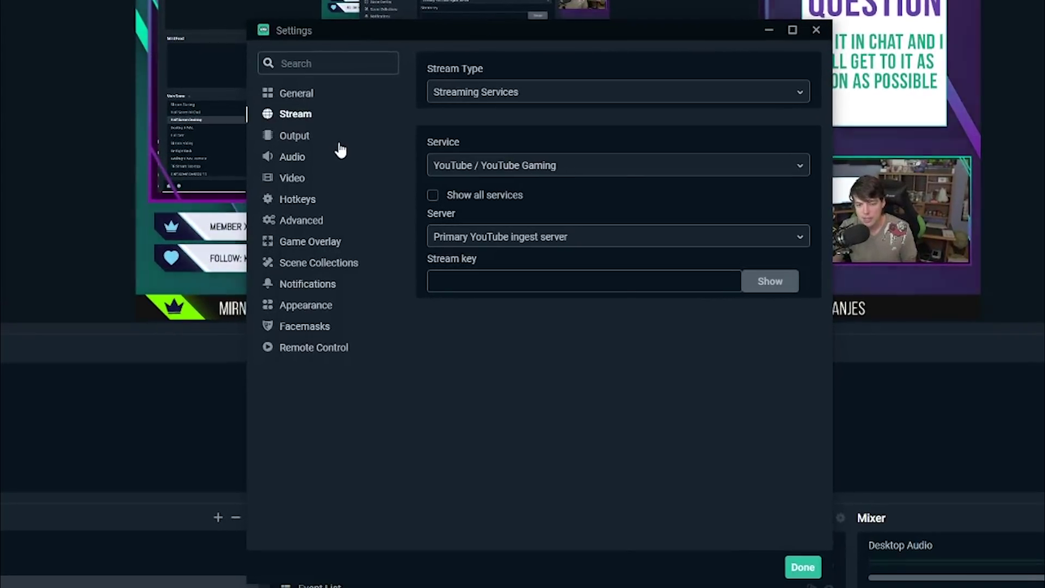
click(502, 97)
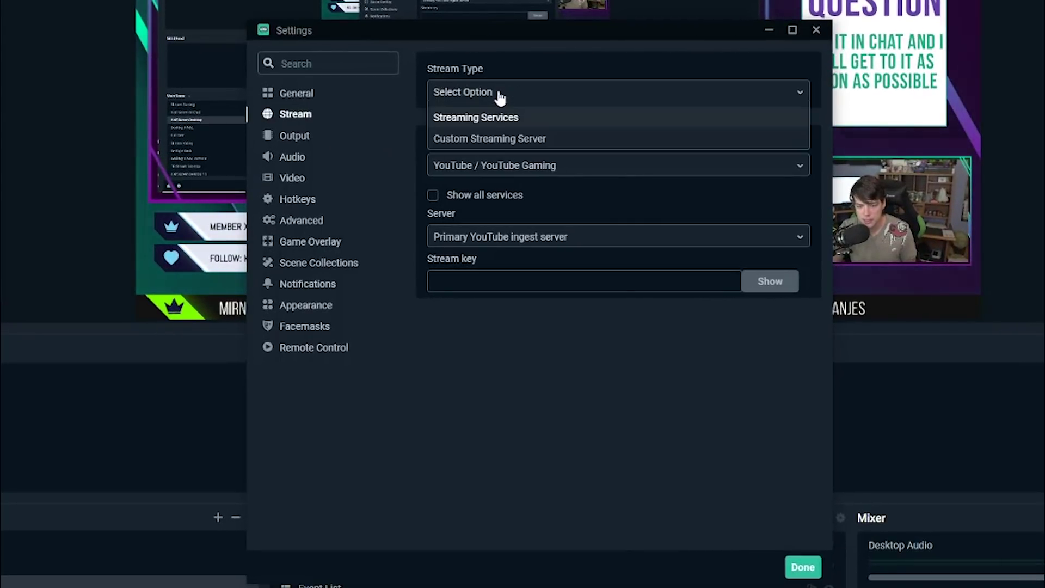
click(498, 99)
click(493, 174)
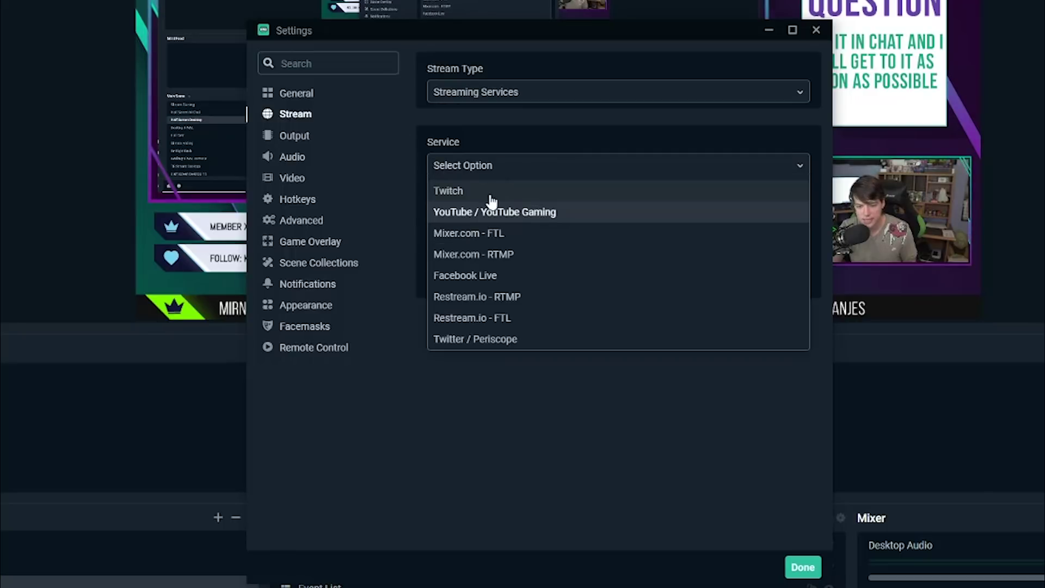
click(450, 216)
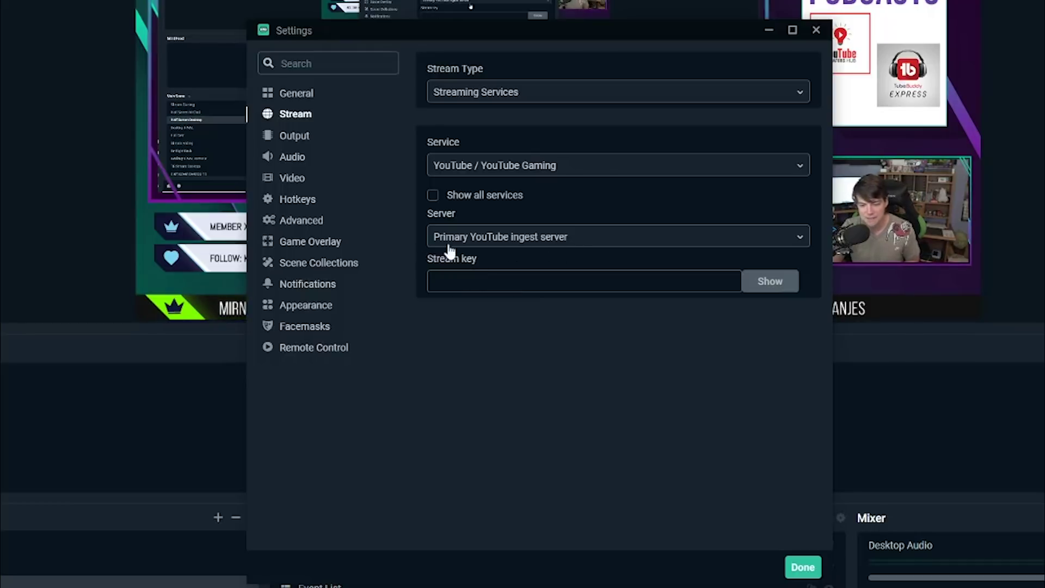
click(480, 282)
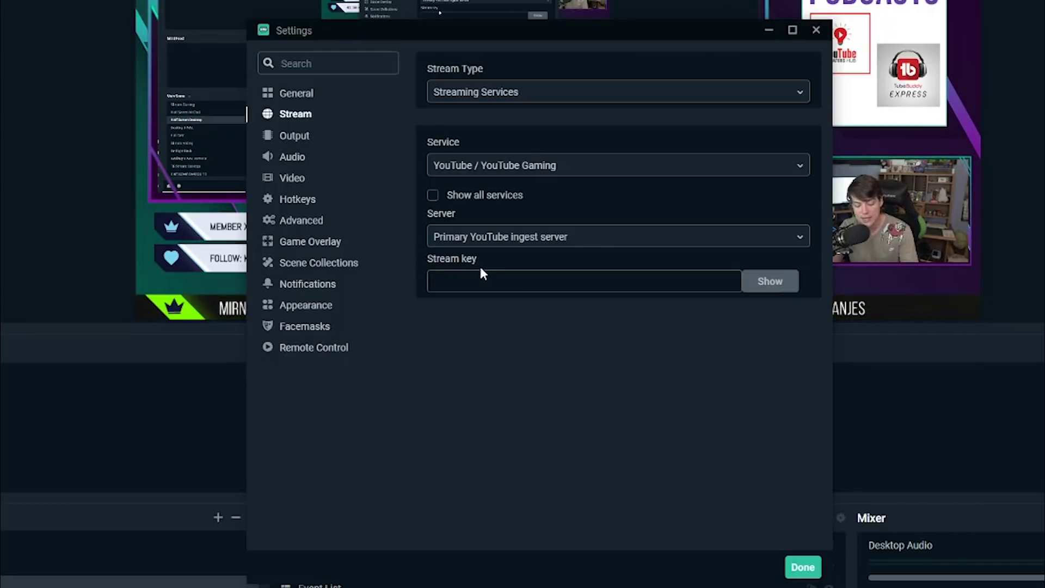
key(ctrl+v)
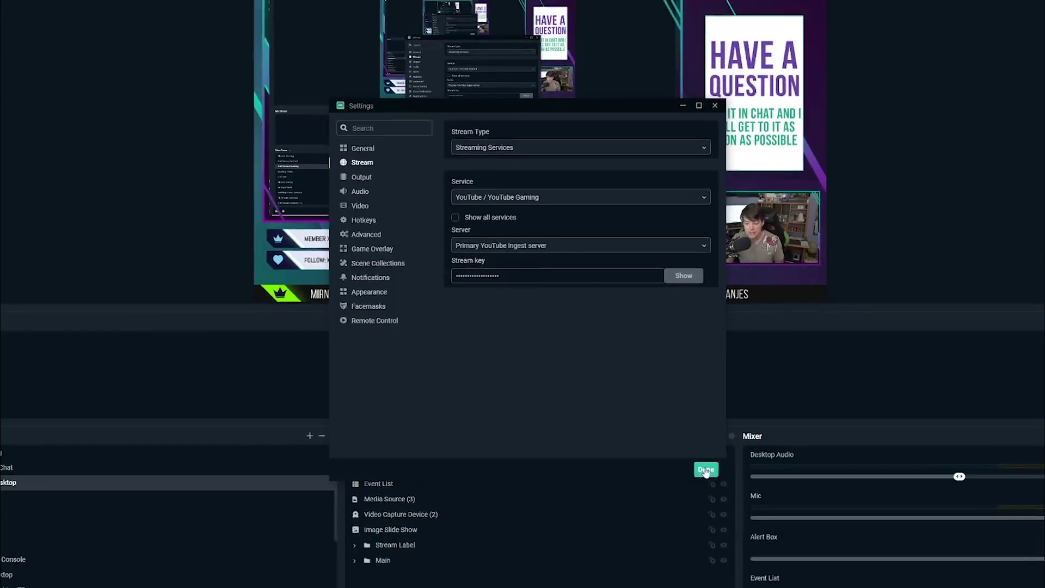
click(796, 561)
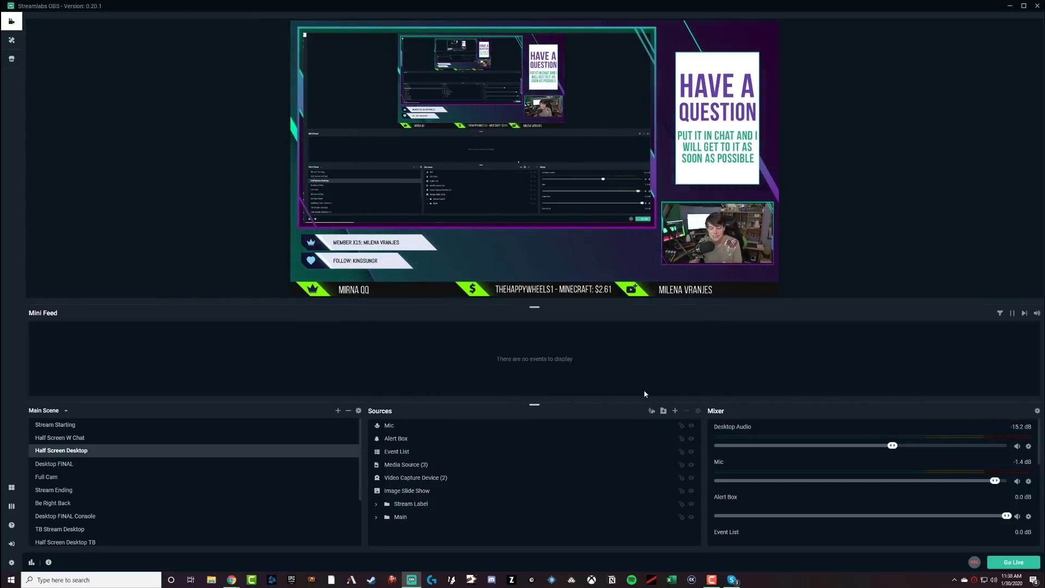
Dismiss Stream setup help on the Tutorial Stream page and switch latency to Low-latency
mouse_move(227, 582)
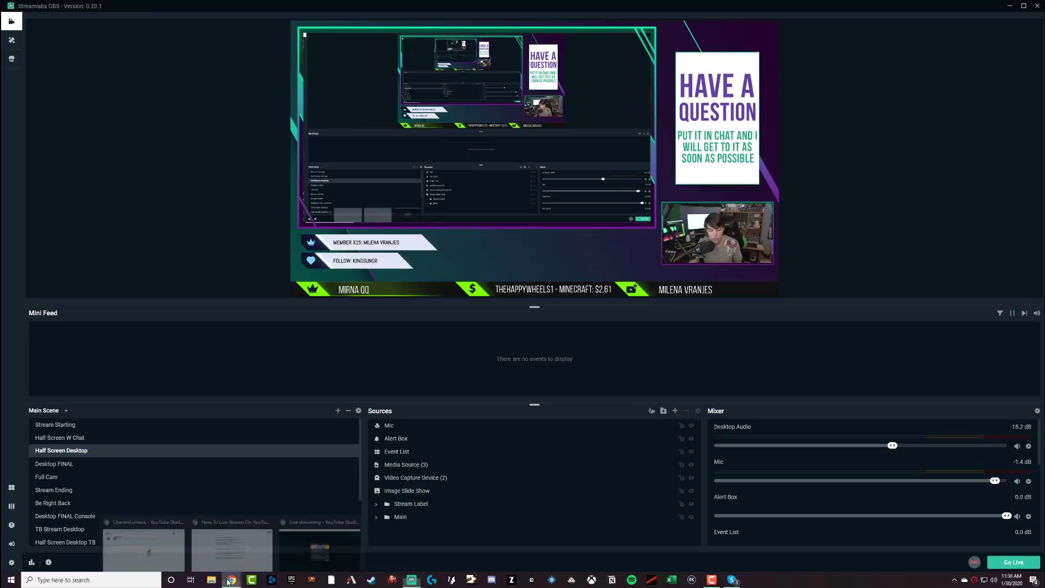
click(320, 547)
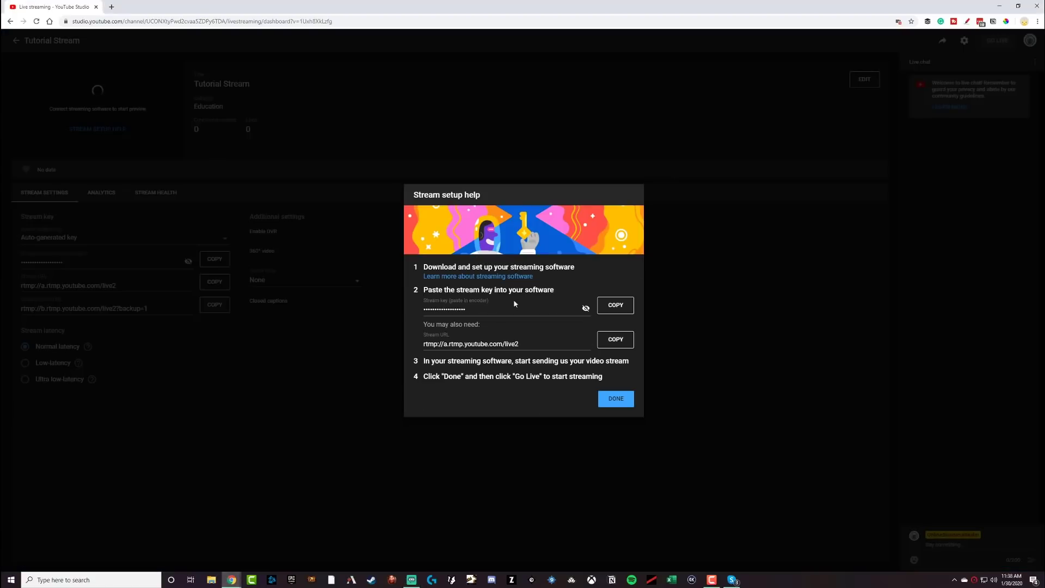
click(614, 402)
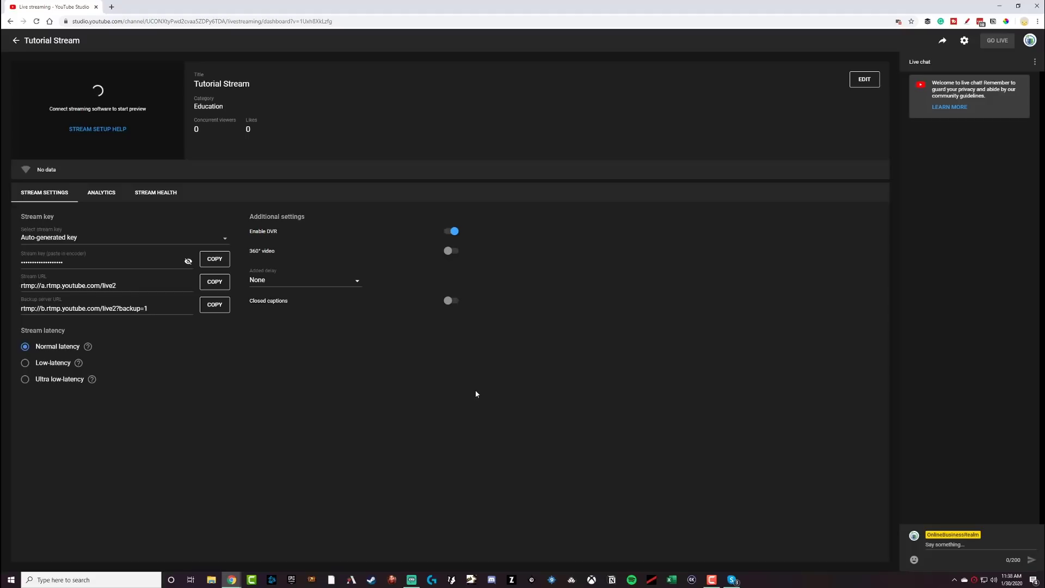
click(25, 364)
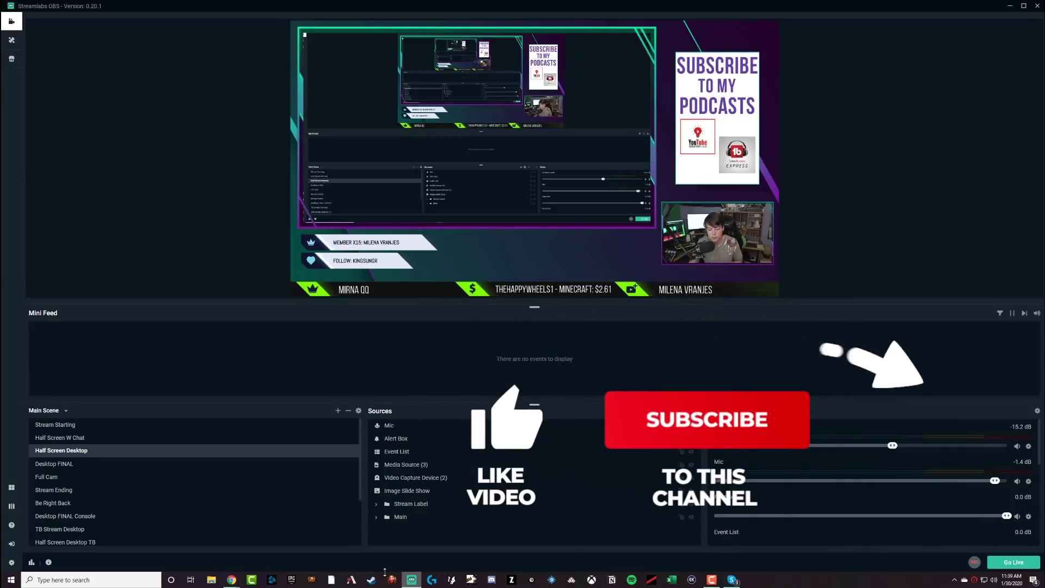
click(11, 562)
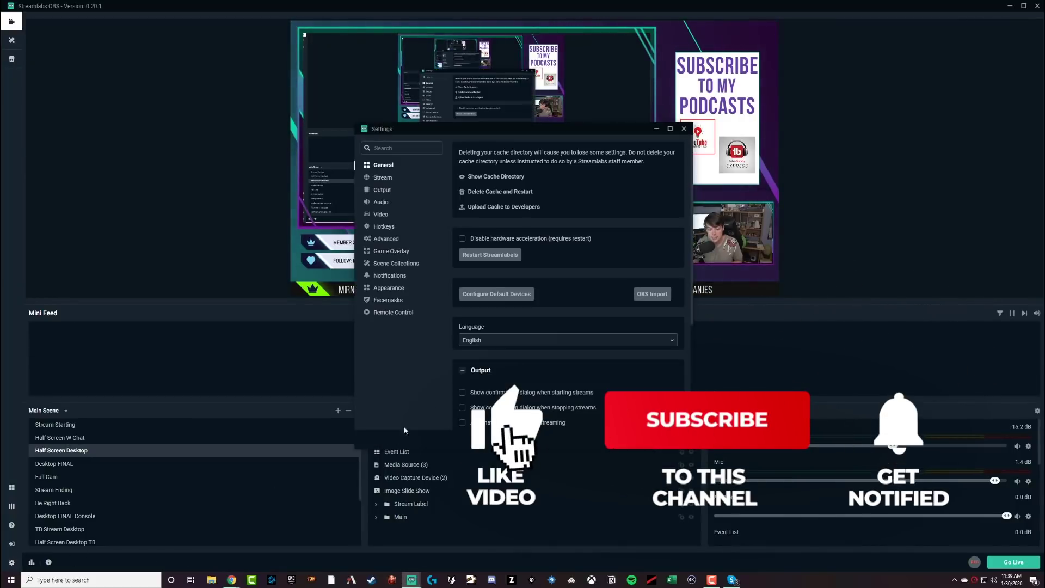
click(383, 178)
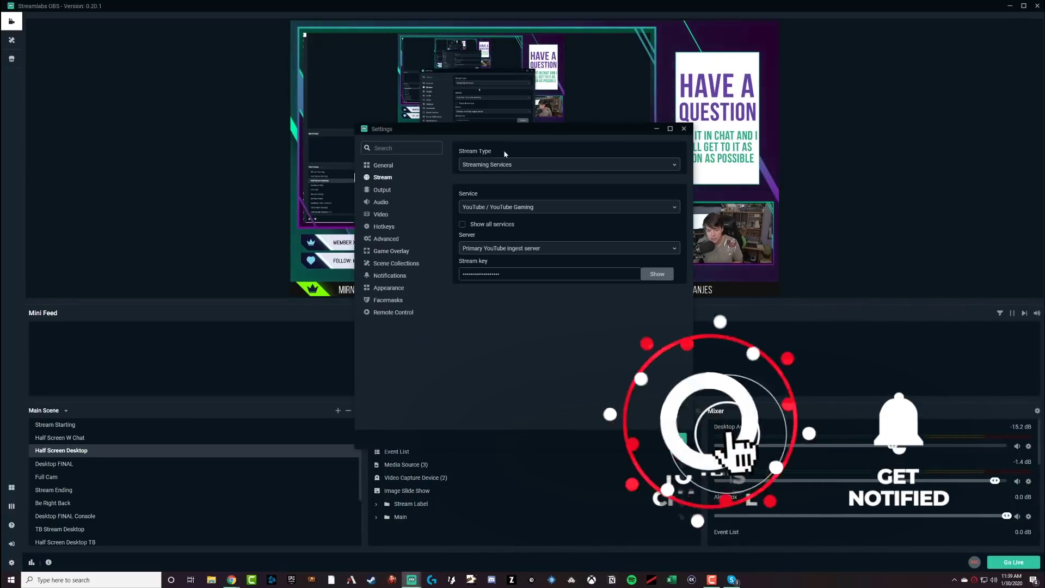
click(382, 190)
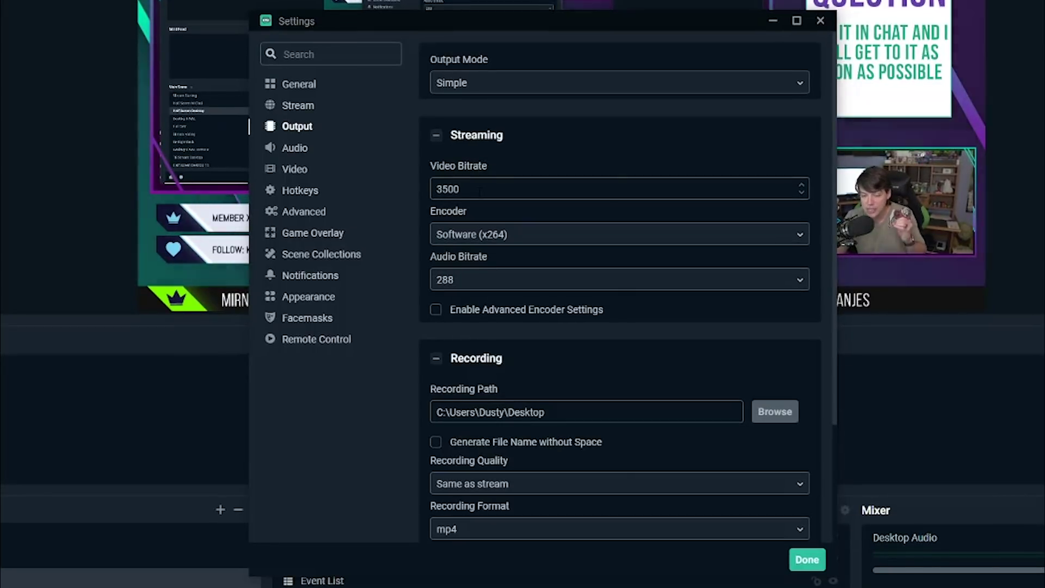
drag(479, 189, 373, 205)
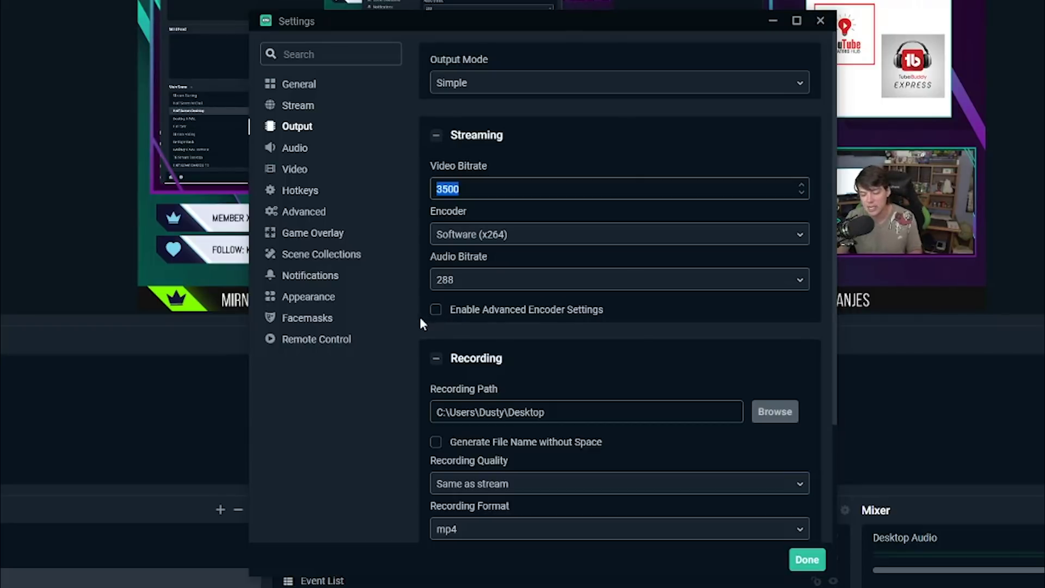
click(466, 281)
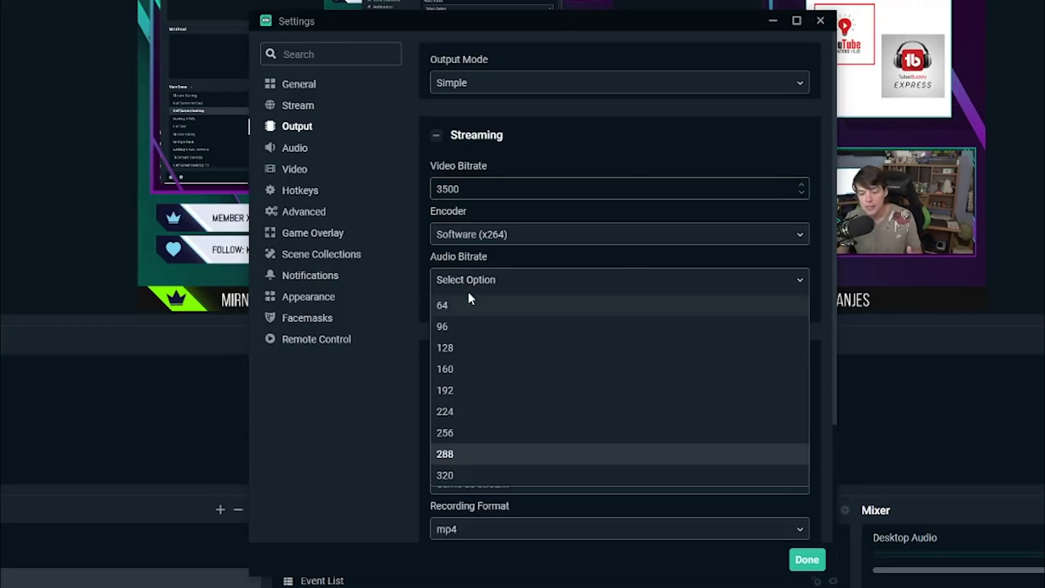
click(458, 455)
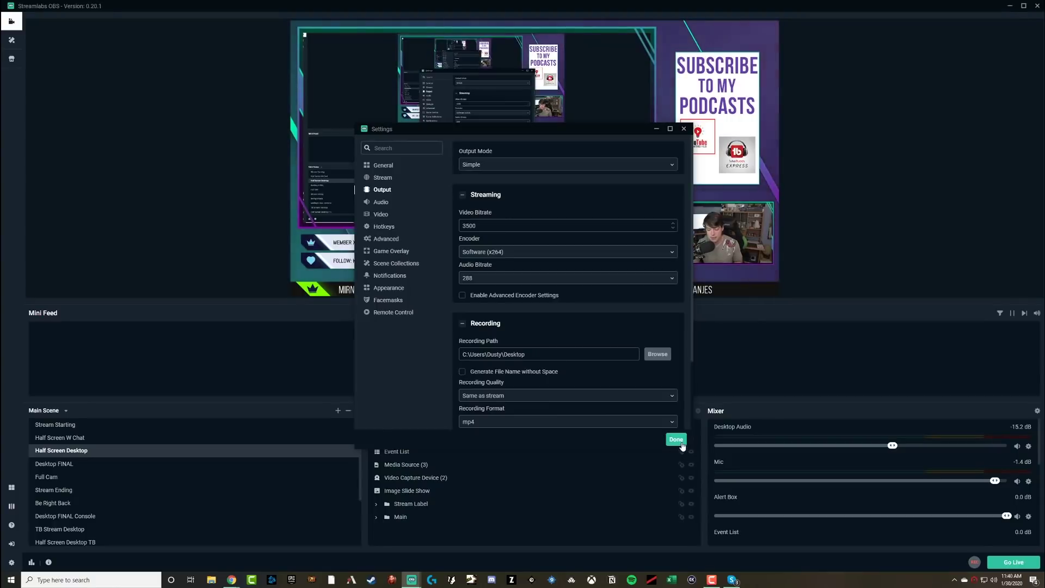
Close the settings, check YouTube Studio, and start broadcasting with Go Live in Streamlabs OBS
click(747, 504)
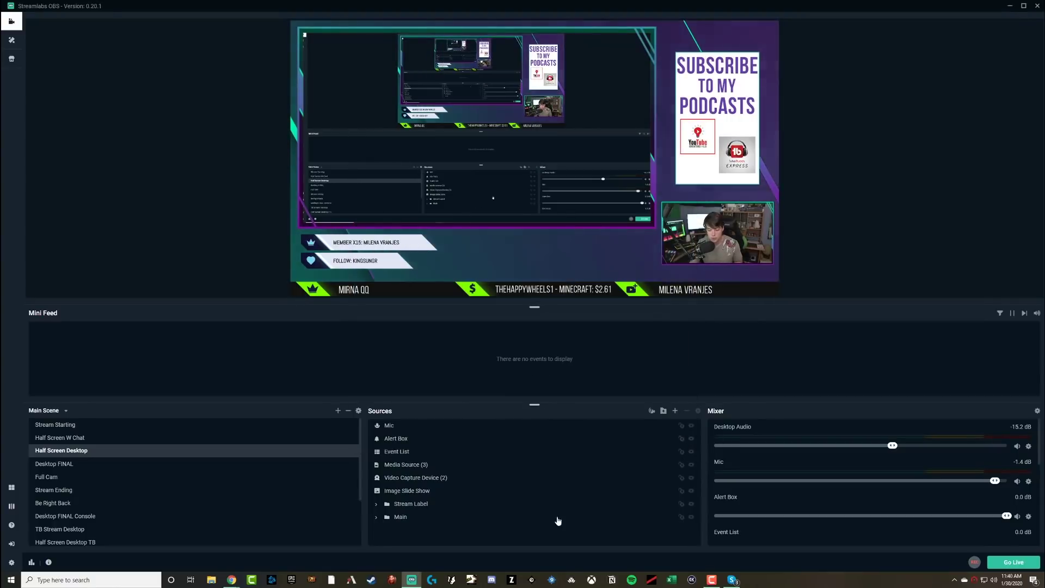
mouse_move(231, 580)
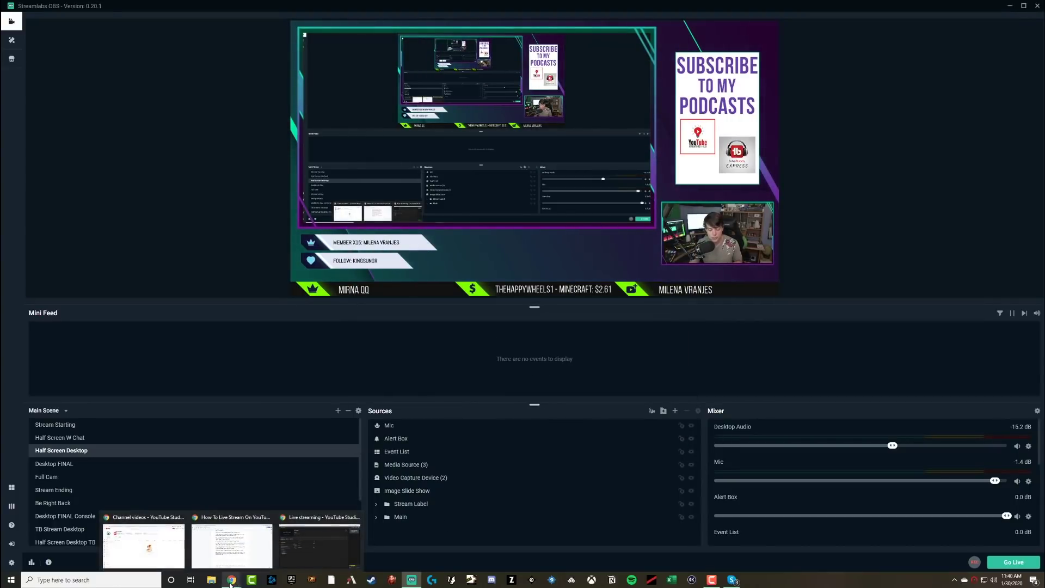
click(296, 562)
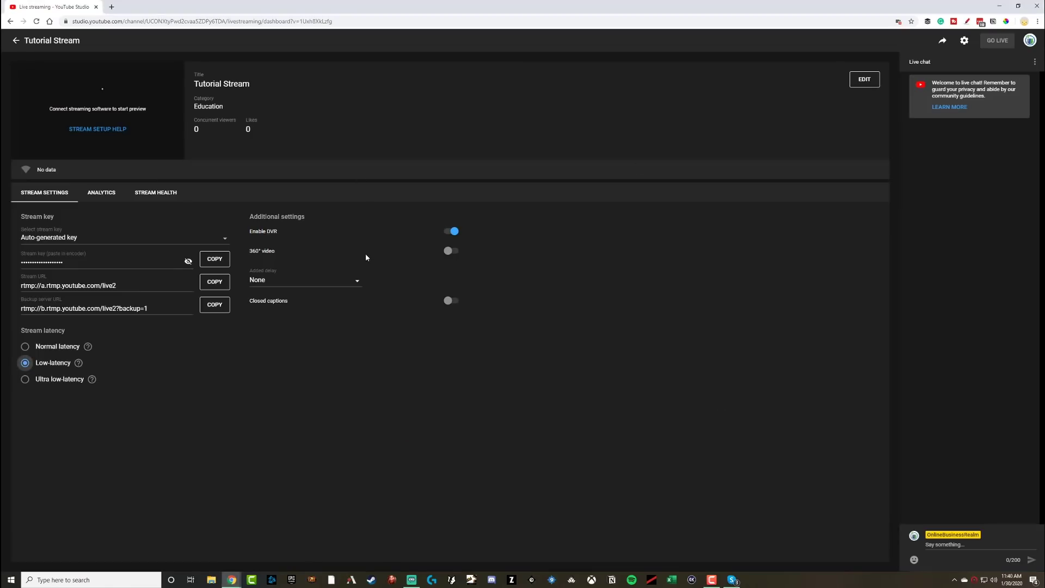
click(411, 579)
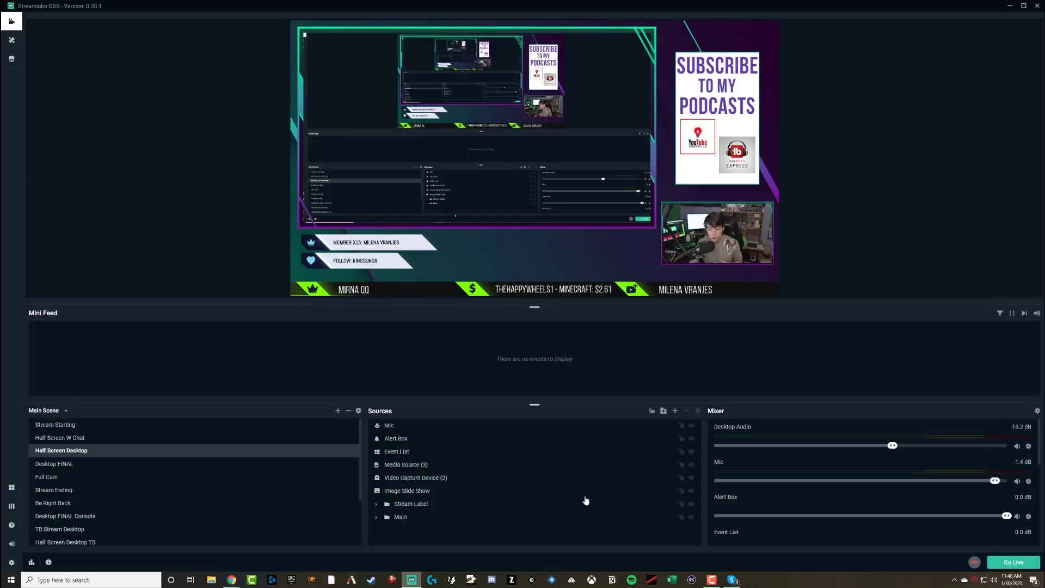
click(1004, 563)
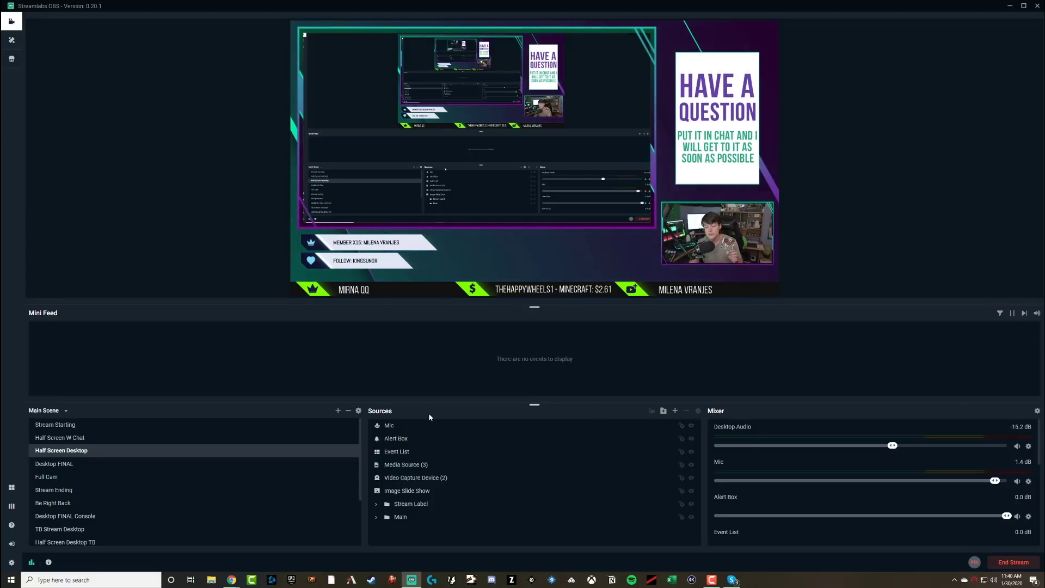
Check the Stream Health tab to confirm the connection is Excellent
mouse_move(231, 580)
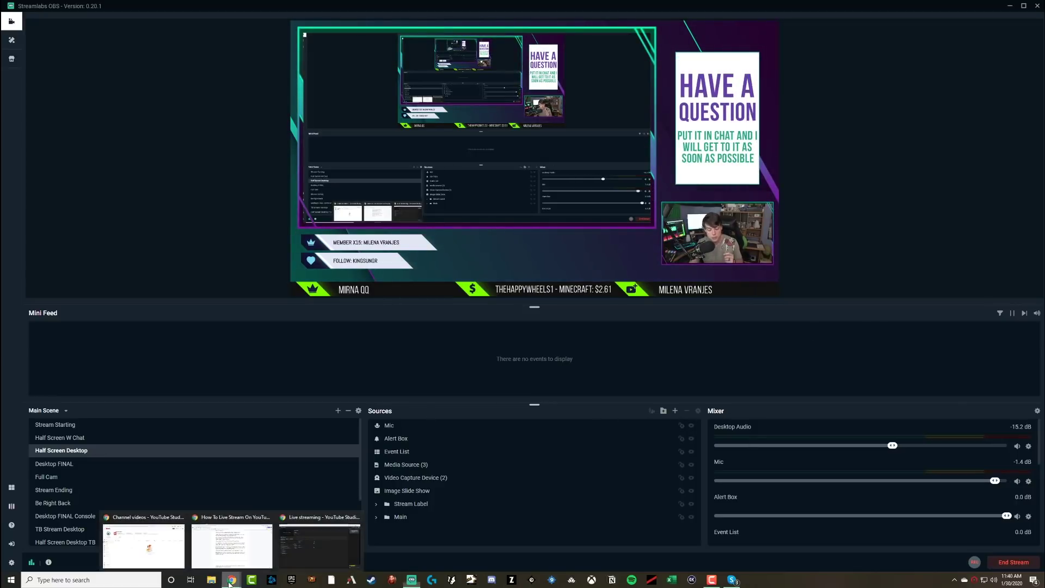
click(319, 544)
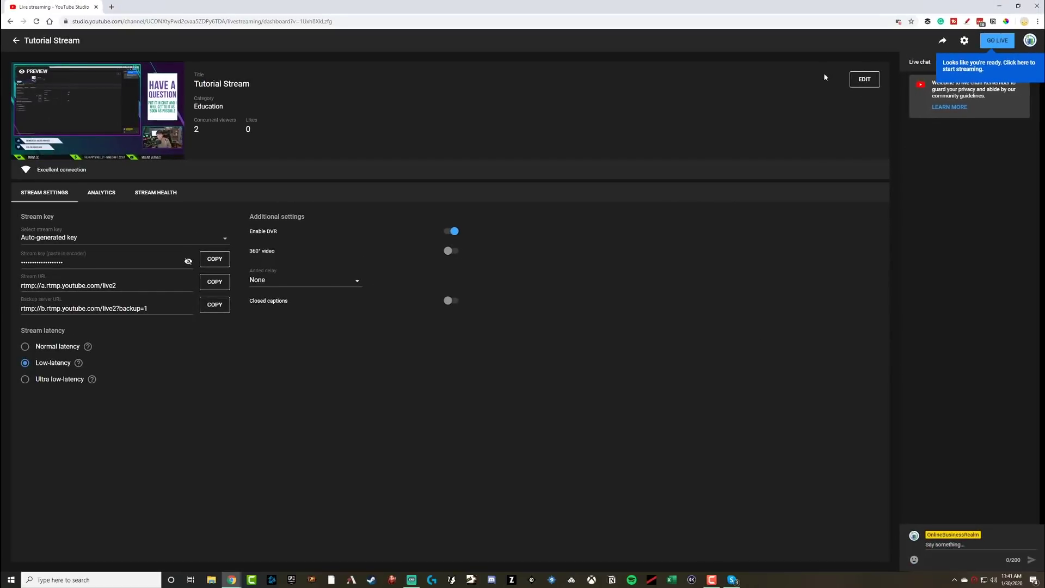
click(154, 193)
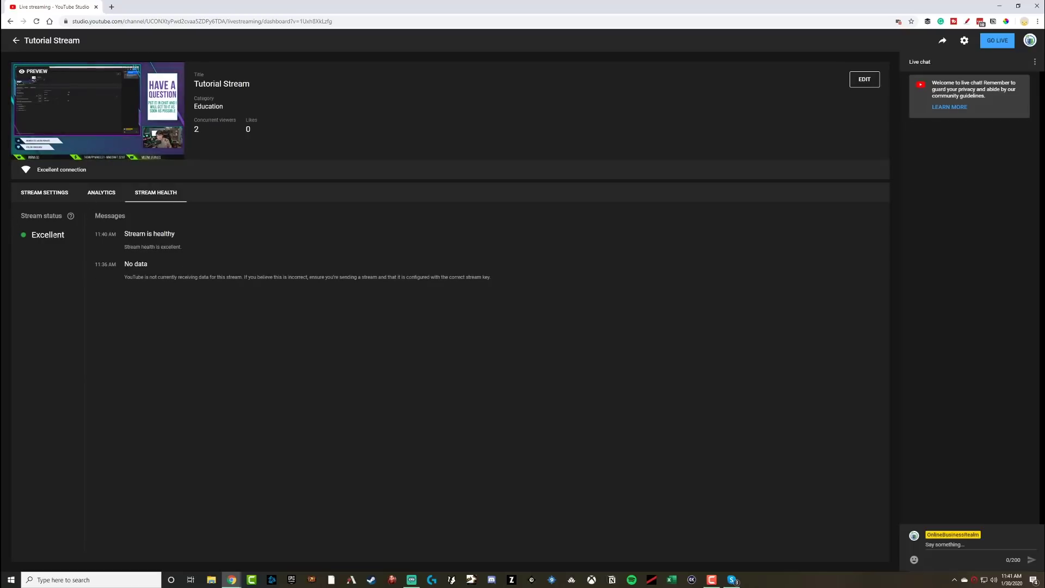
double_click(32, 237)
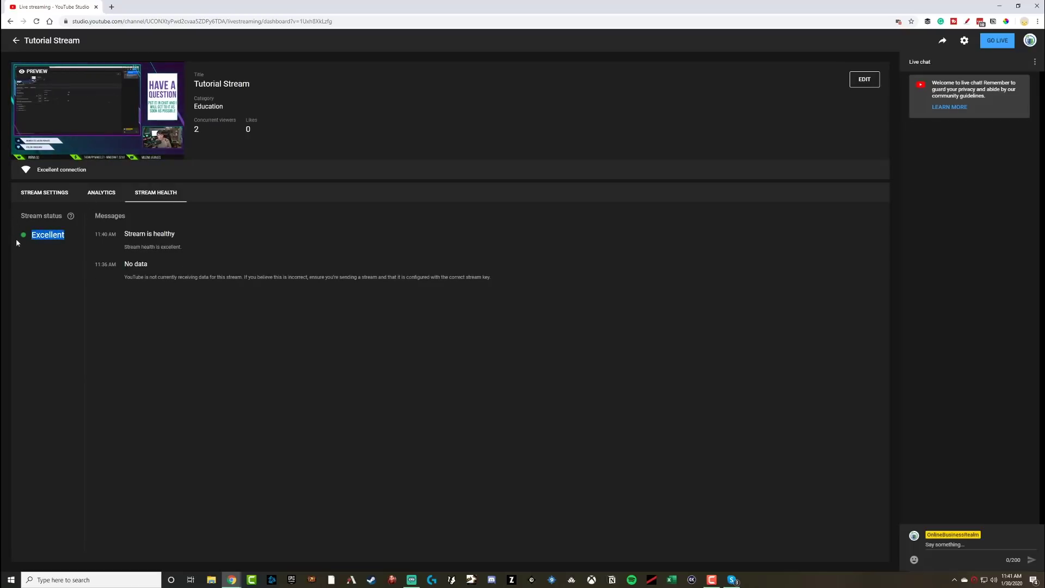
click(17, 243)
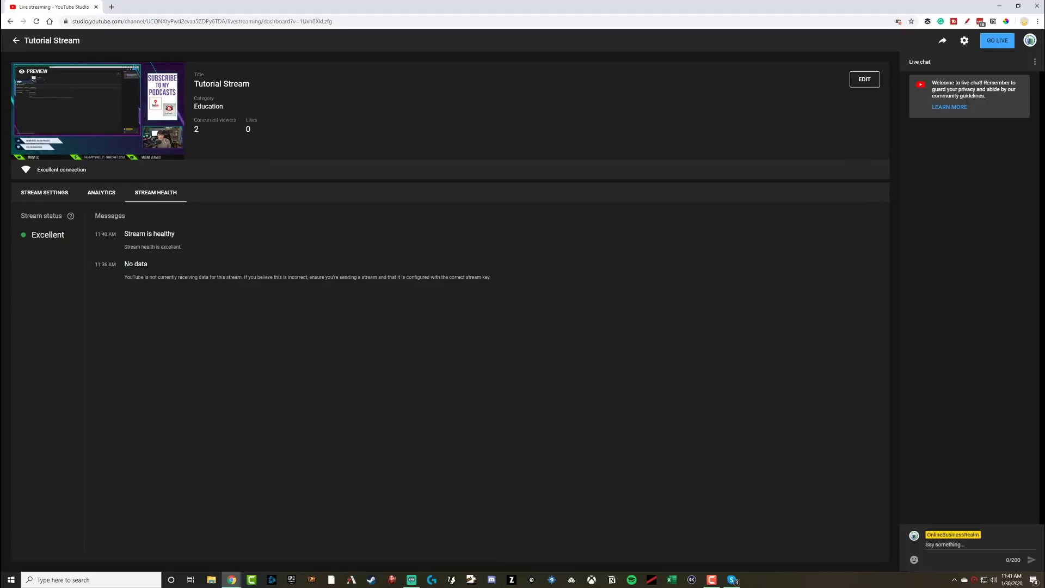
Review the stream settings and details without changes, then take Tutorial Stream live
click(47, 193)
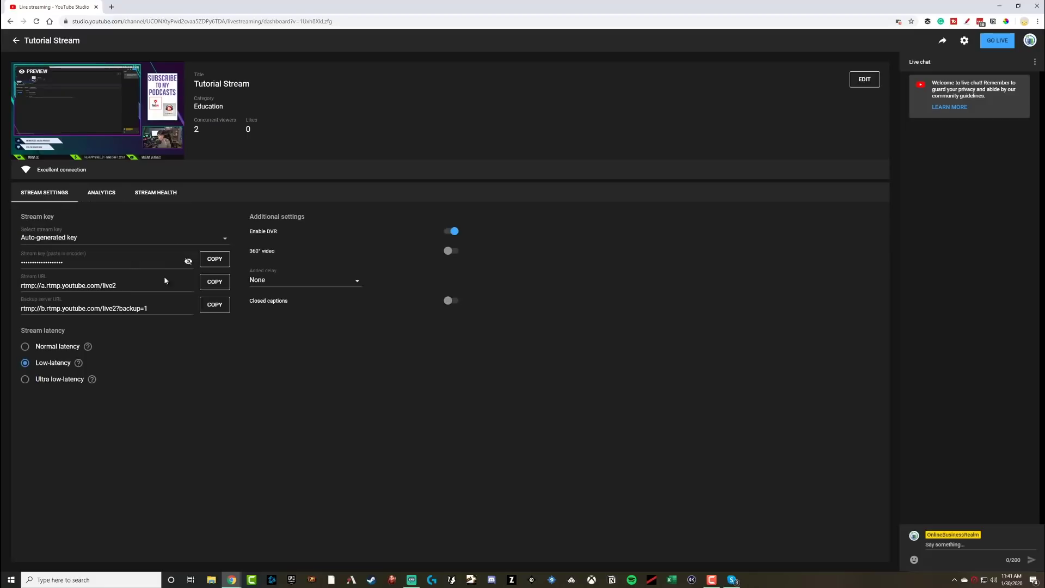
click(858, 86)
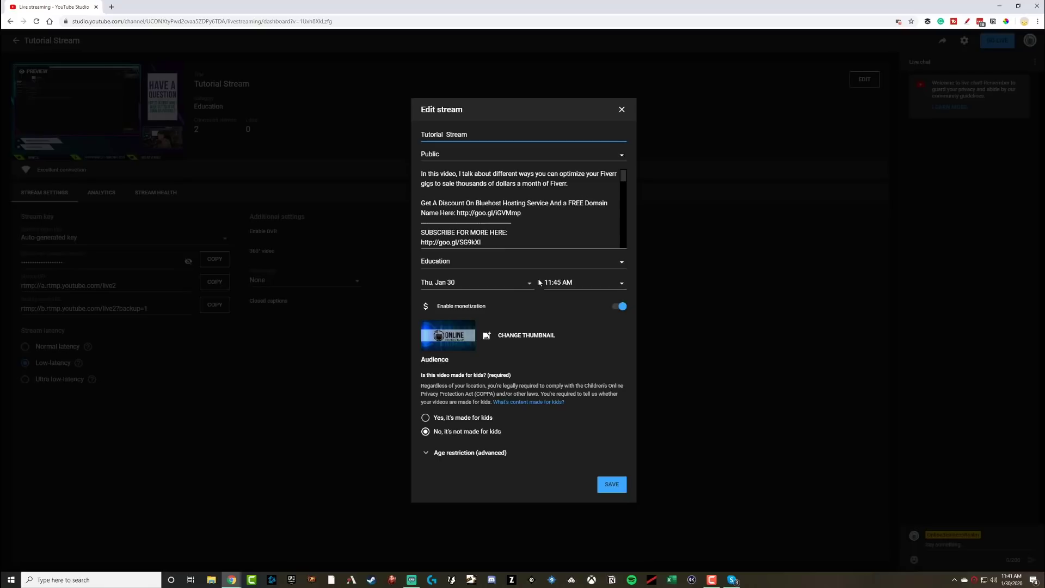
click(621, 110)
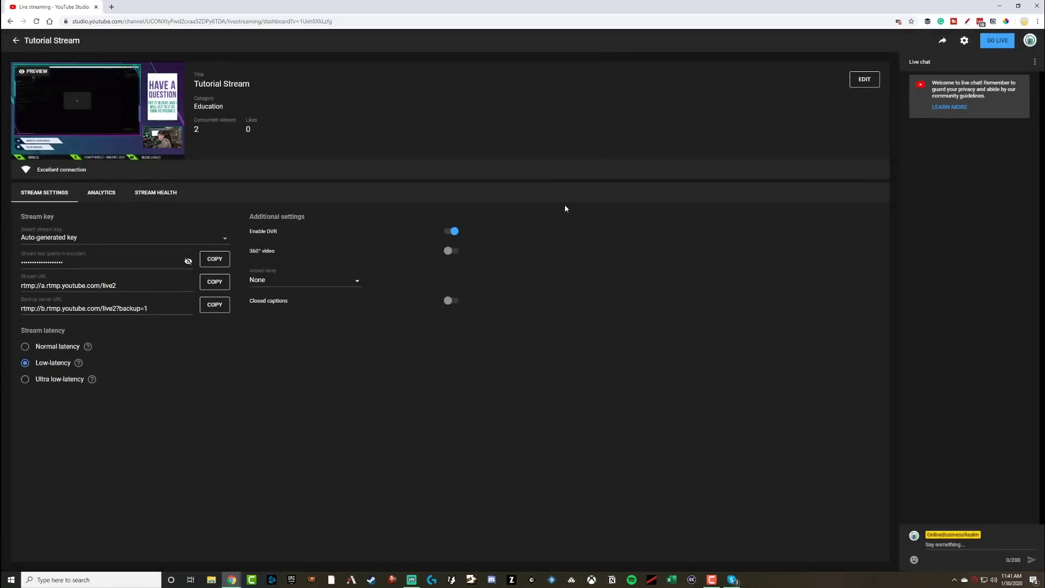
click(997, 41)
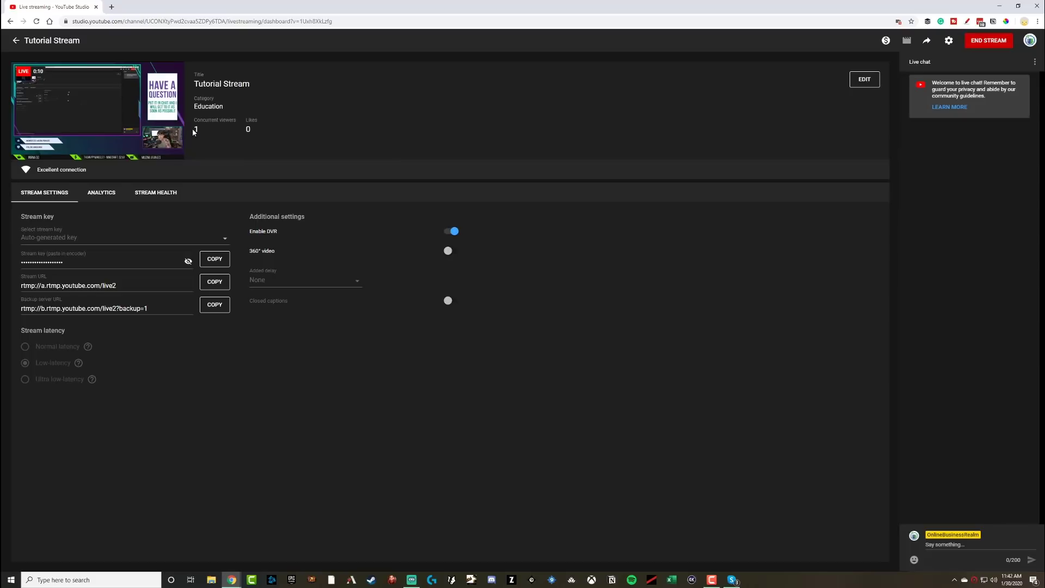
Pop the live chat out into its own window beside the dashboard and make it taller
double_click(217, 132)
click(1035, 61)
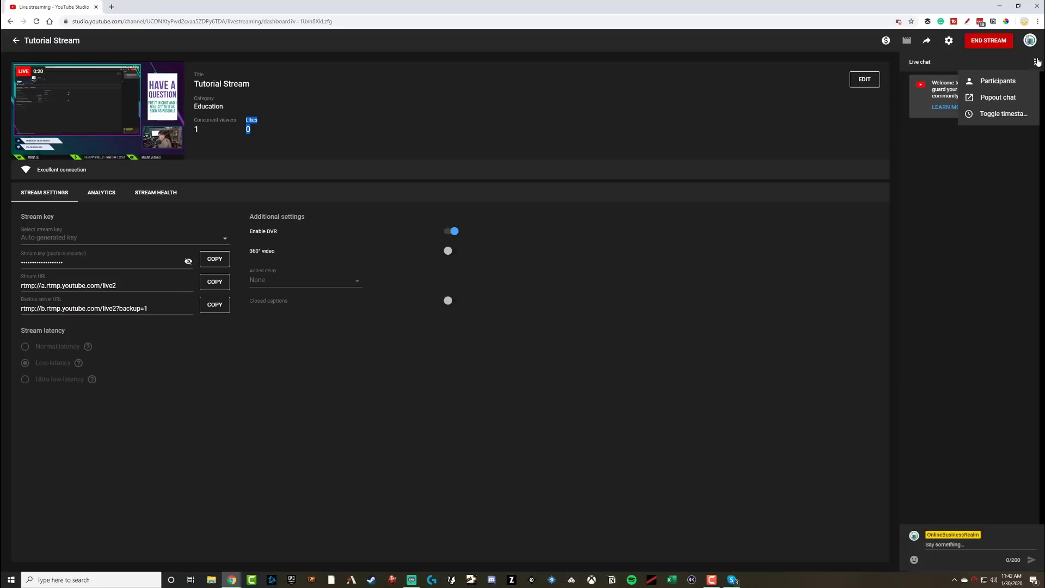
click(998, 97)
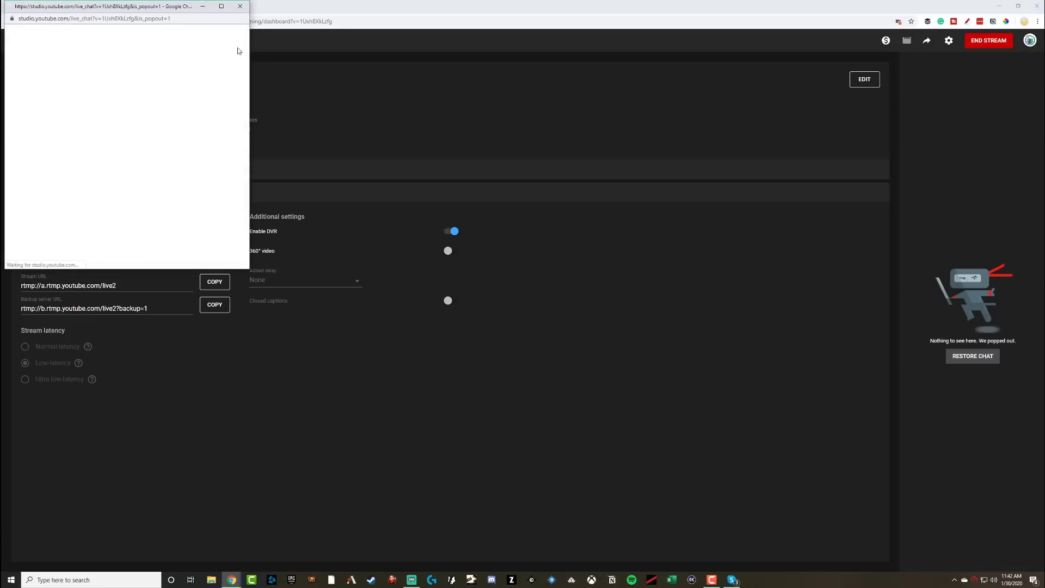
drag(163, 10, 732, 115)
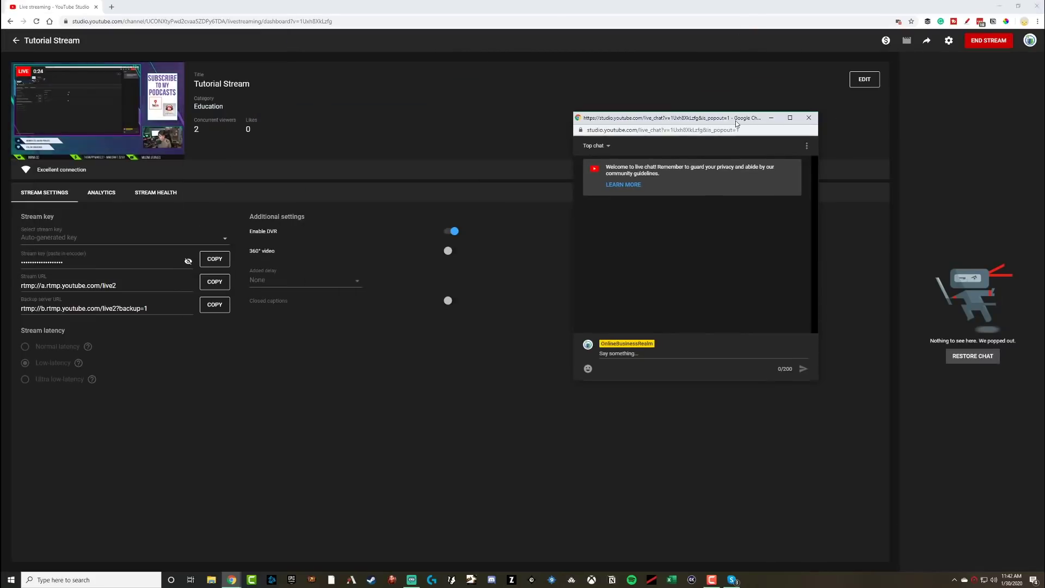
drag(813, 381, 812, 490)
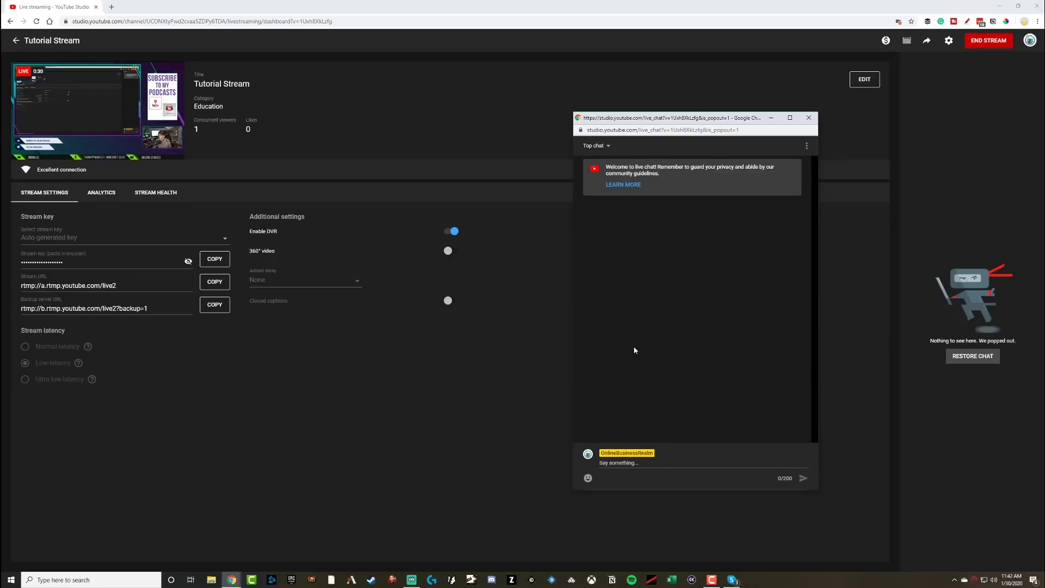
View the chat's Participants list, then return to the chat
click(806, 146)
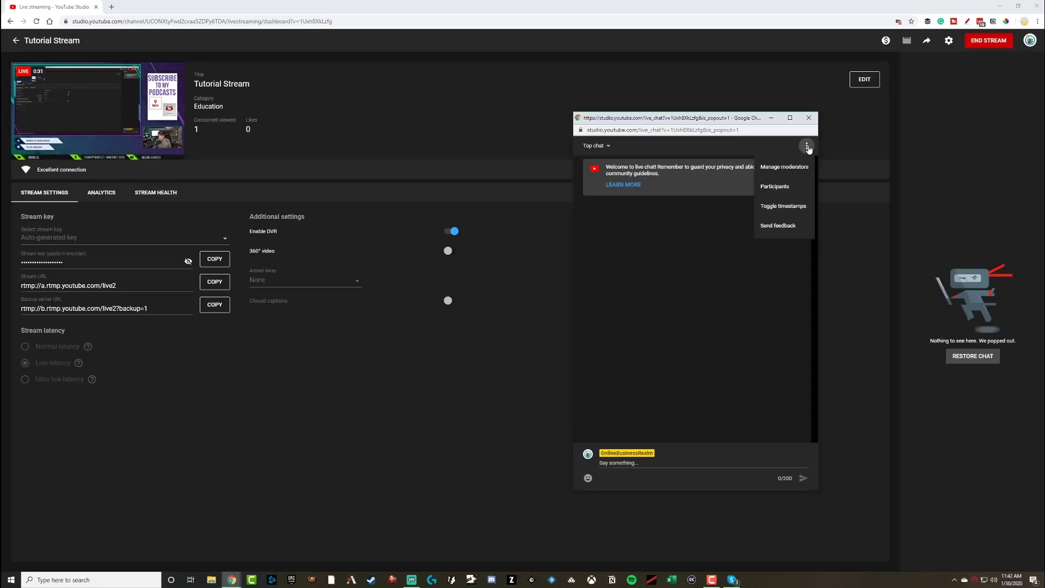
click(773, 187)
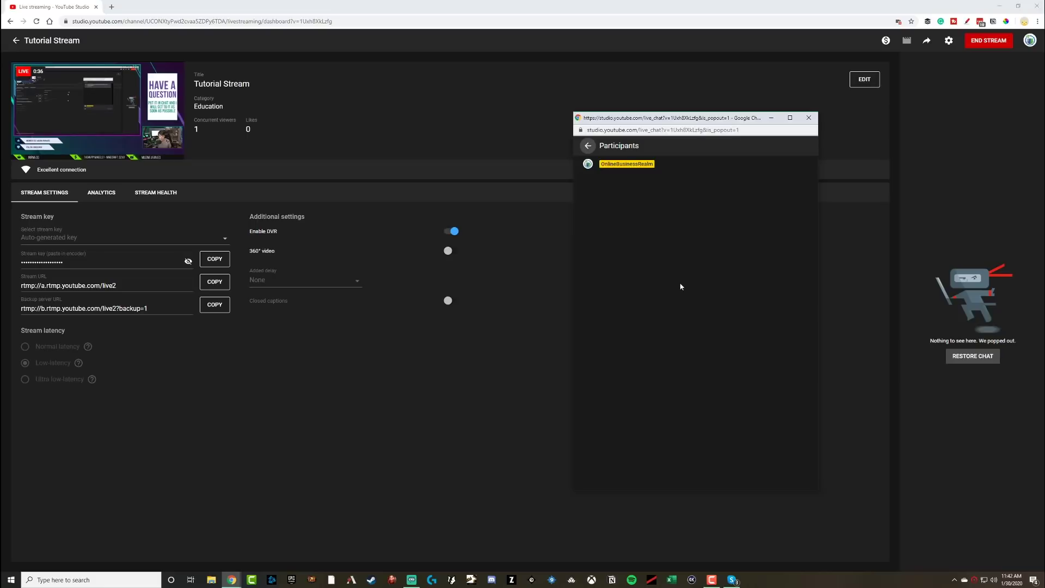
click(589, 146)
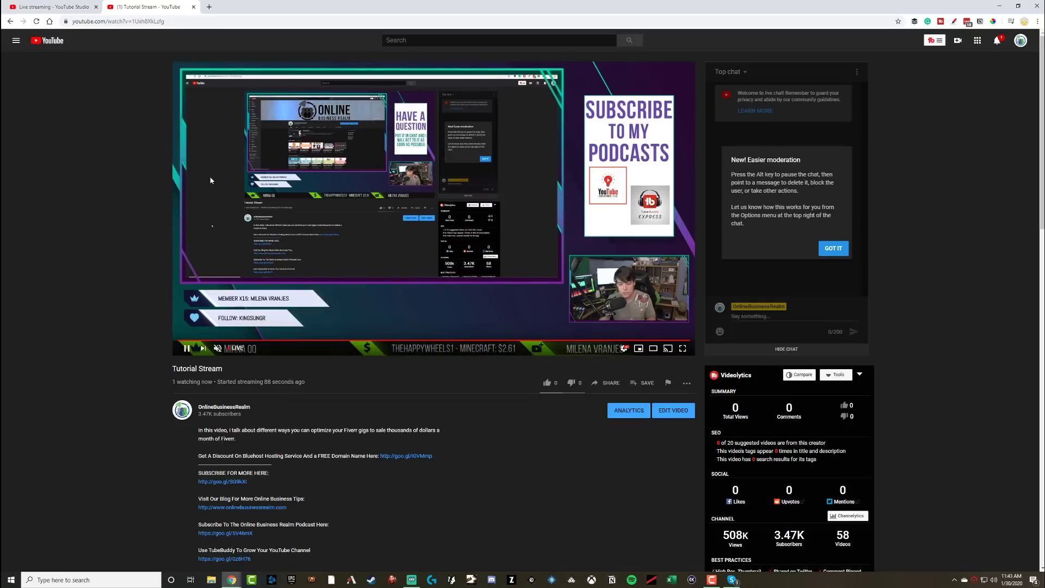
Dismiss the chat moderation tip and close the Tutorial Stream watch page
click(833, 248)
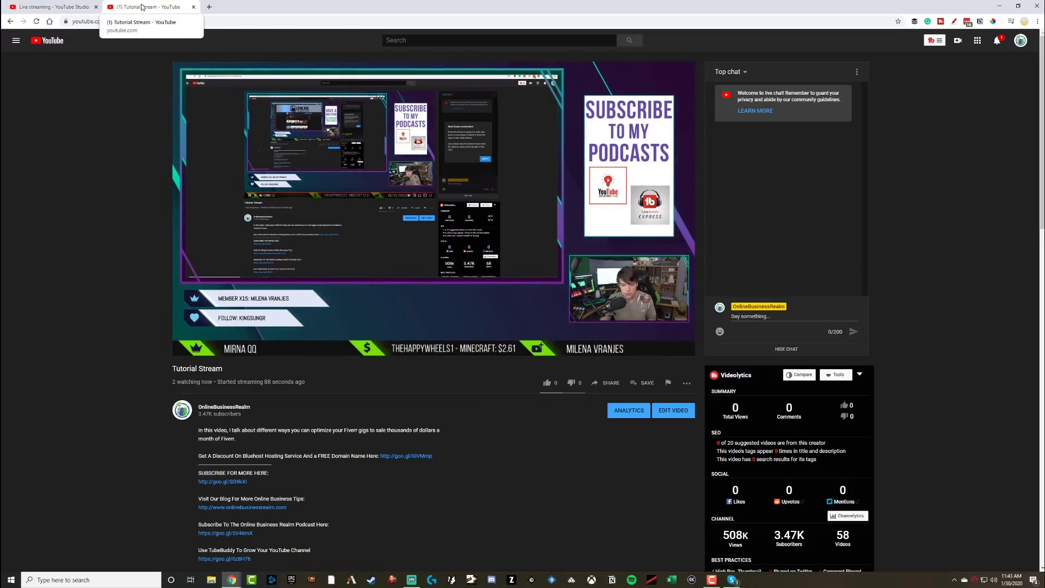
click(194, 6)
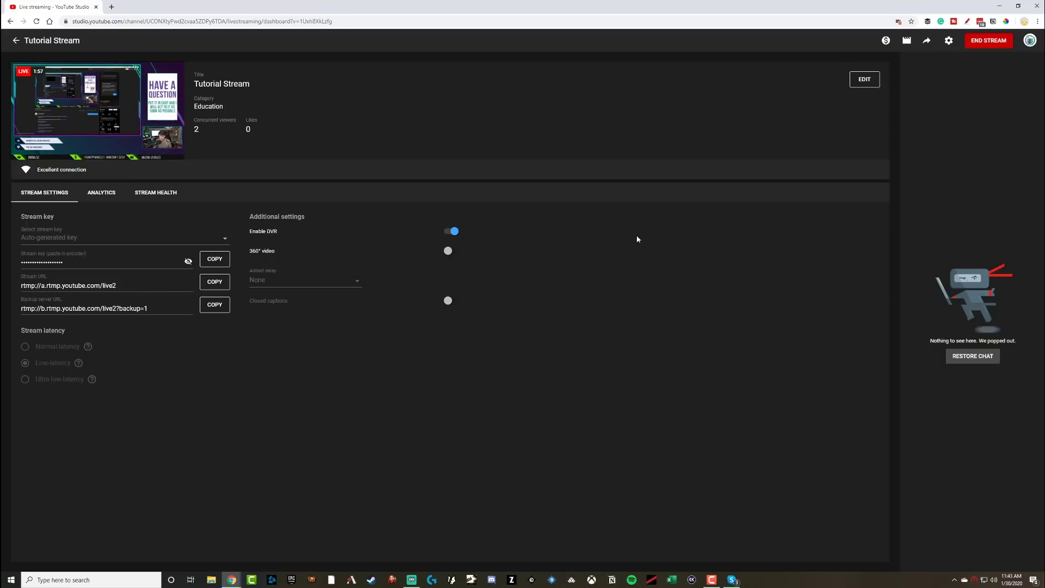
End the Tutorial Stream broadcast, dismiss its summary, and head to the channel's videos
click(985, 41)
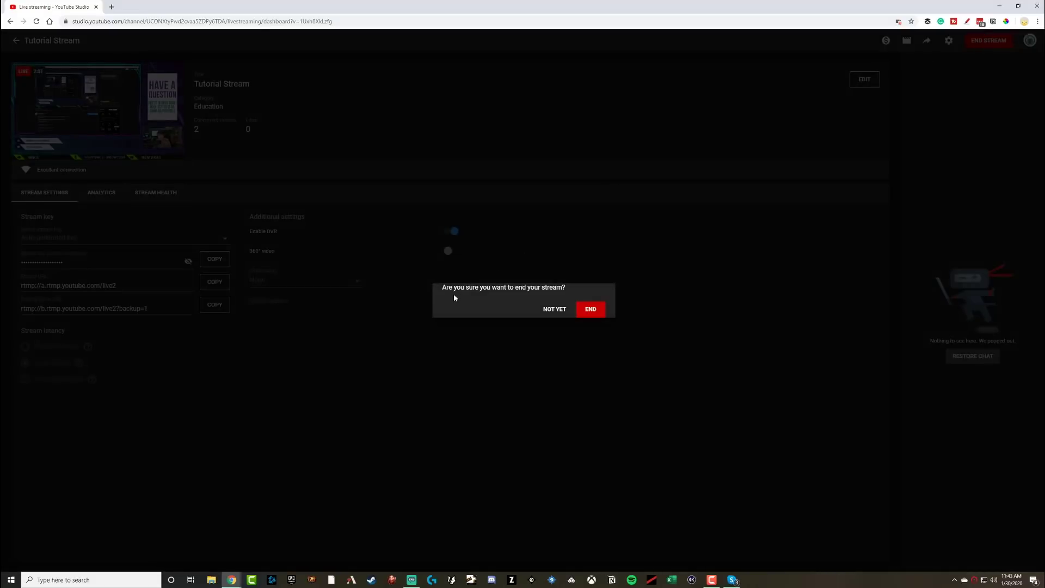
click(591, 309)
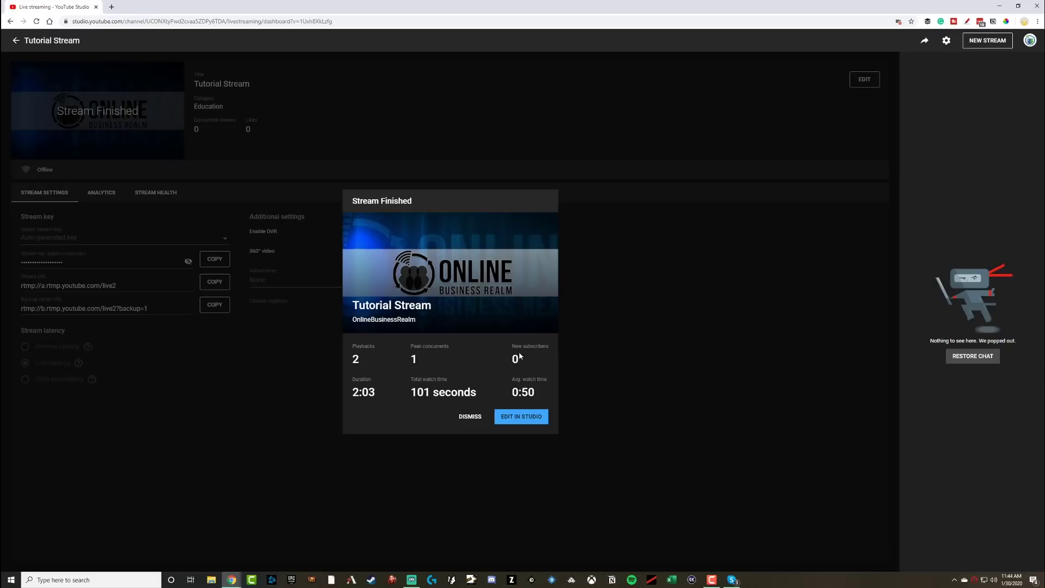
click(470, 417)
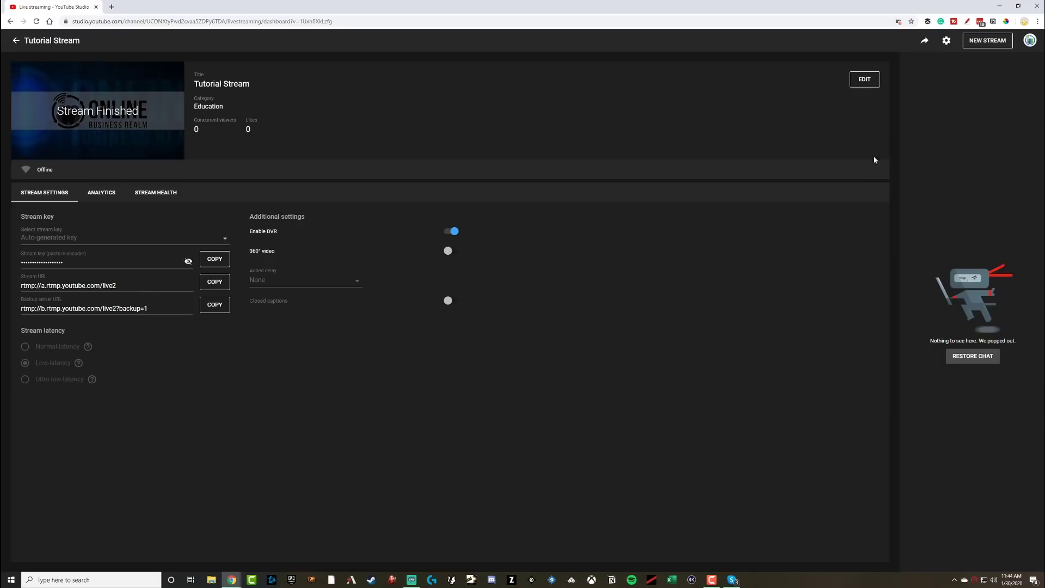
click(1032, 42)
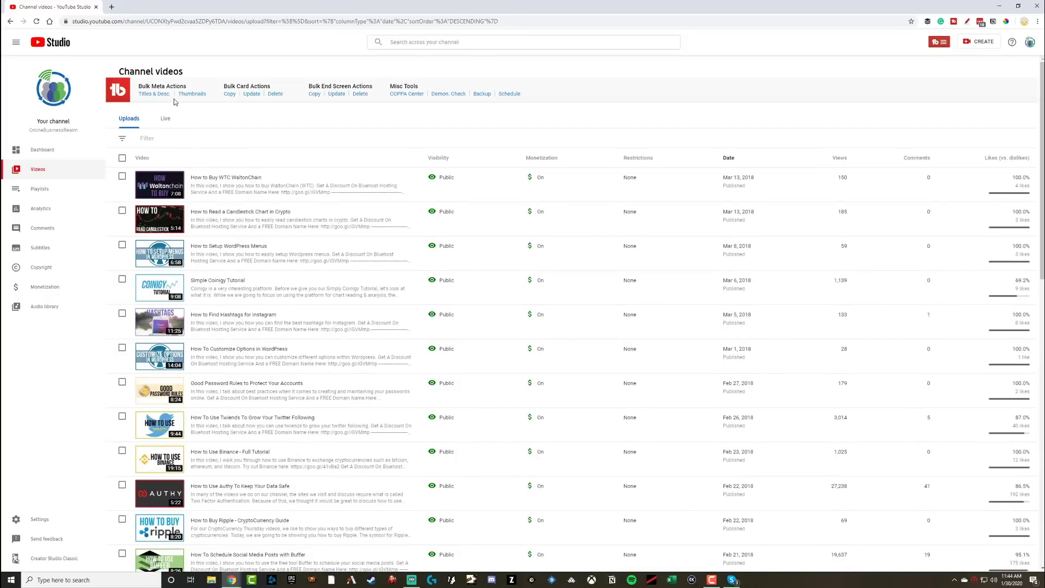
Select the Tutorial Stream replay under the Live tab, cancelling an accidental delete
click(168, 120)
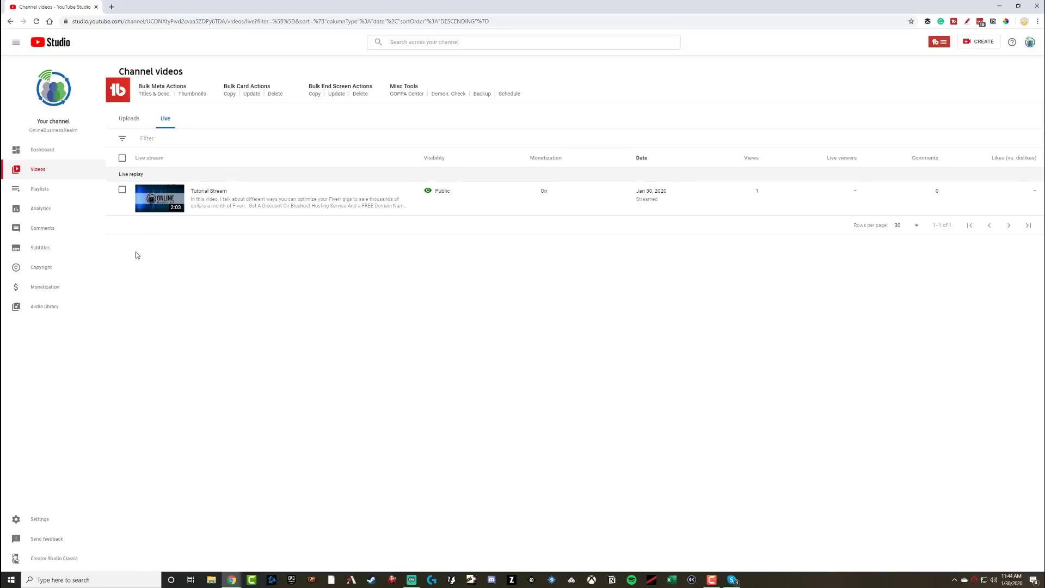
click(122, 190)
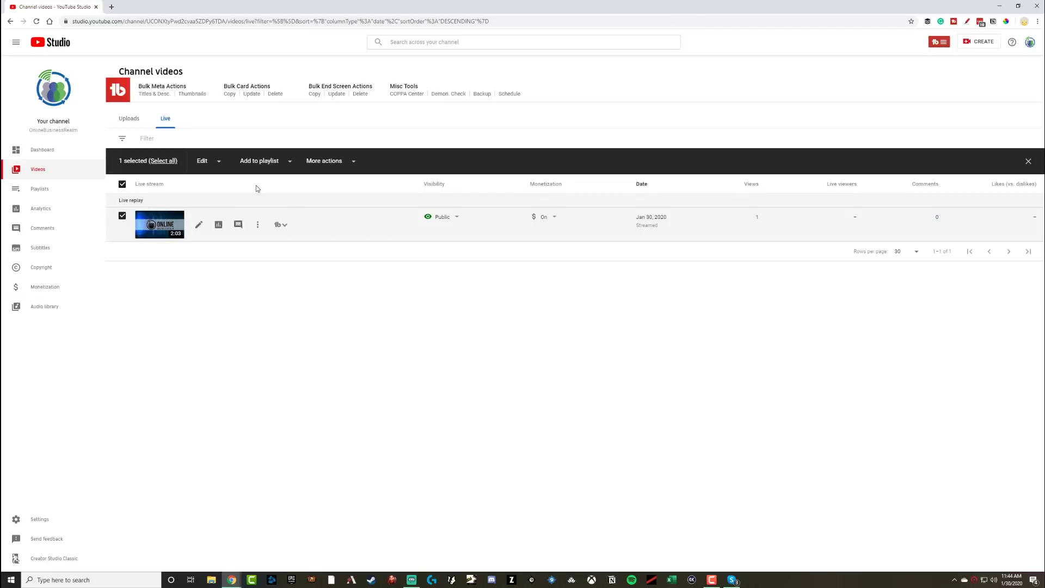
click(351, 162)
click(329, 174)
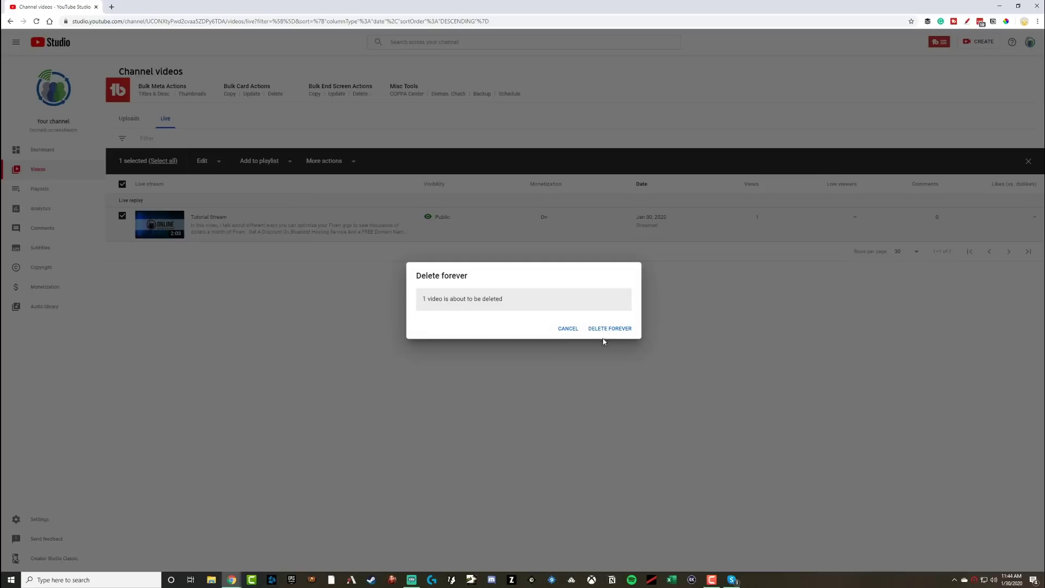
click(568, 329)
Change the Tutorial Stream replay's visibility from Public to Unlisted and save
click(456, 218)
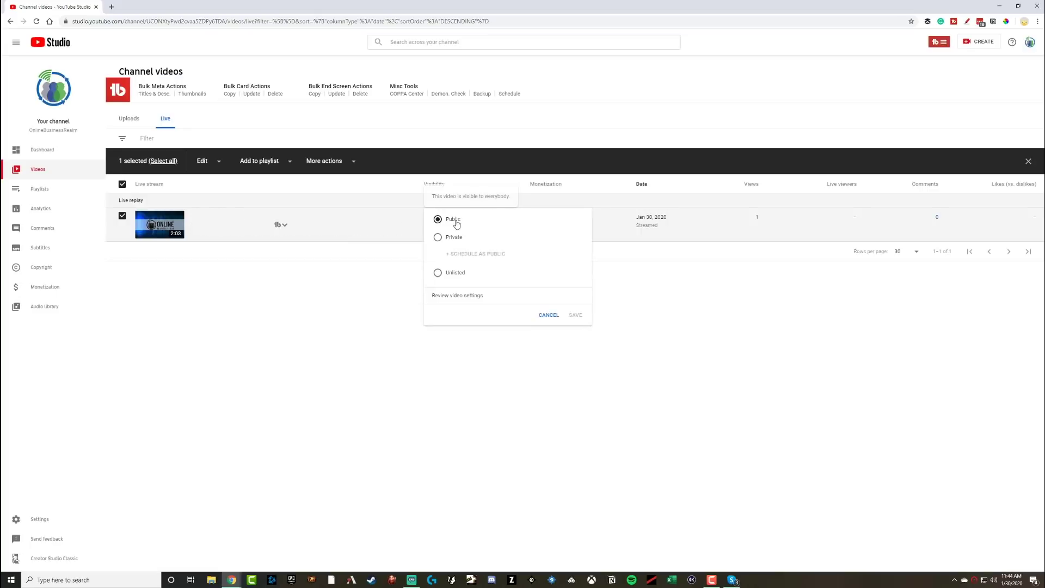
click(438, 272)
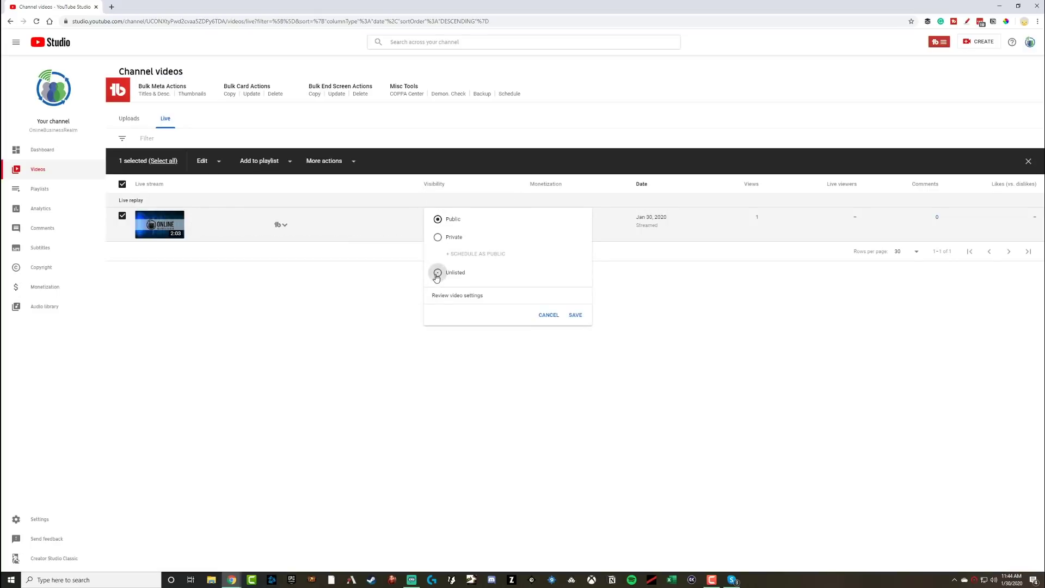
click(575, 315)
right_click(527, 338)
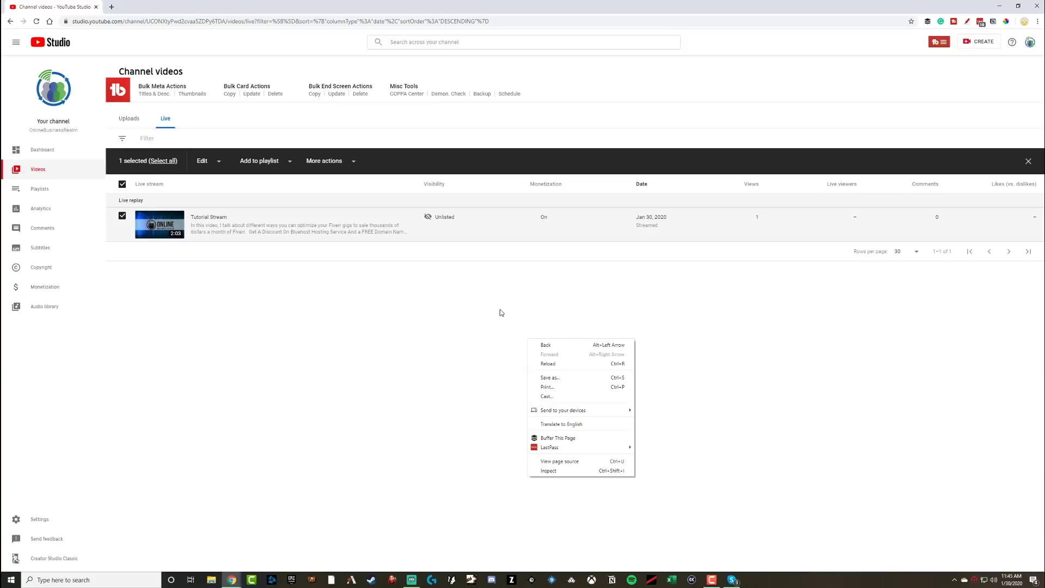
click(482, 328)
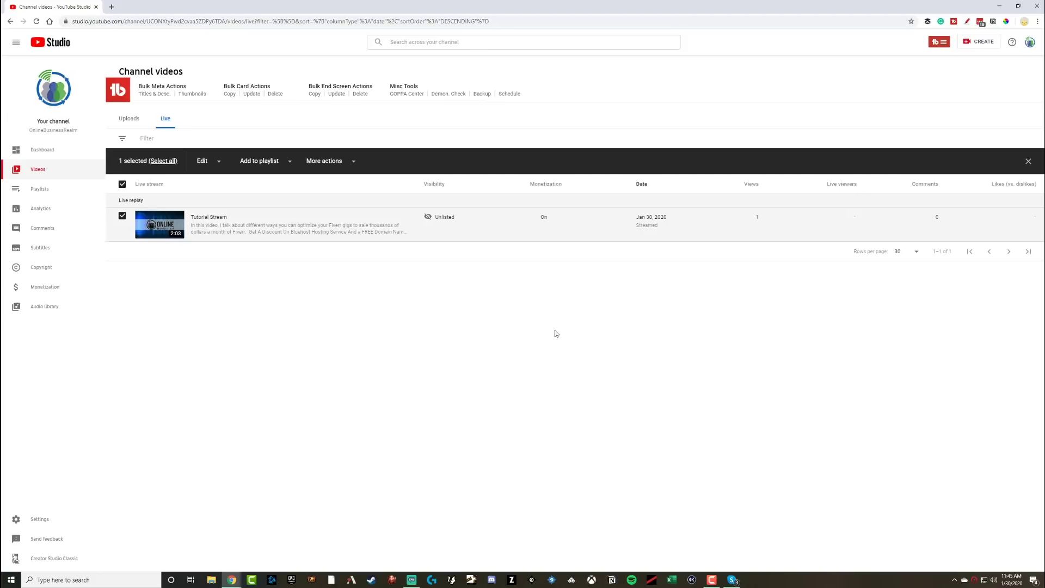